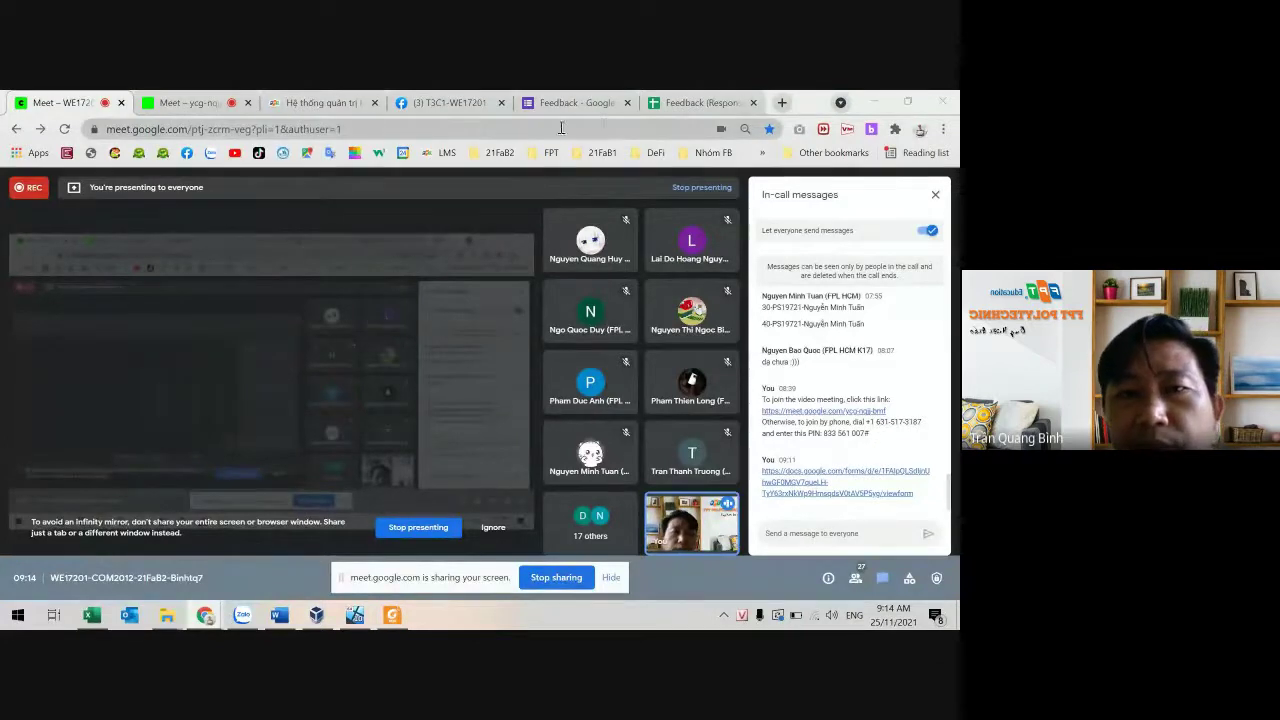
Step: Review the comments in the "Ý kiến chia sẽ" column of the Feedback (Responses) spreadsheet
click(672, 106)
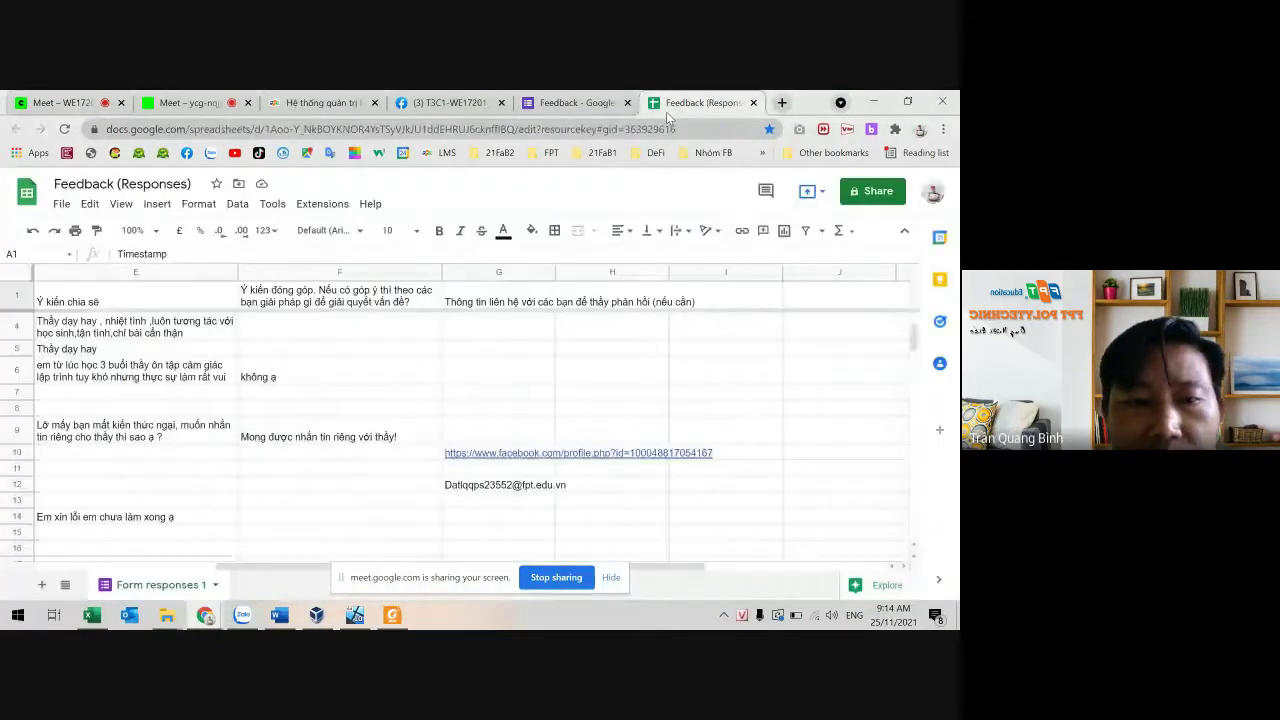
click(104, 271)
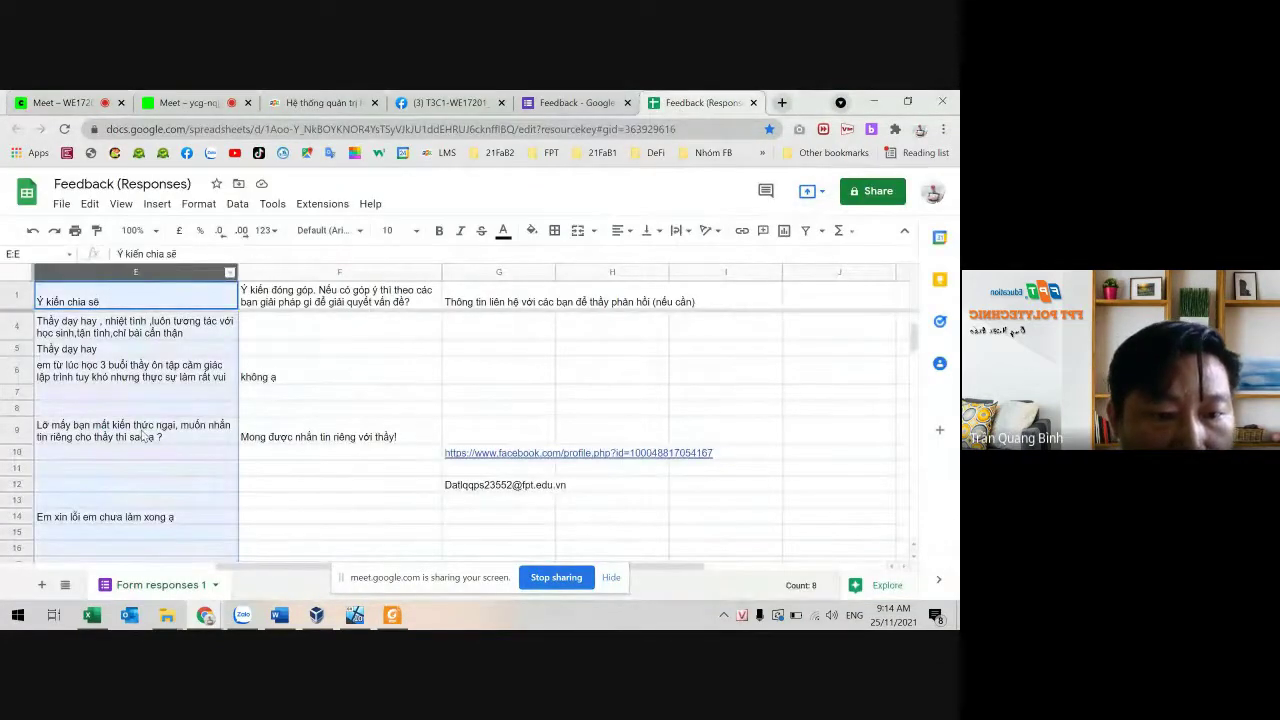
click(101, 518)
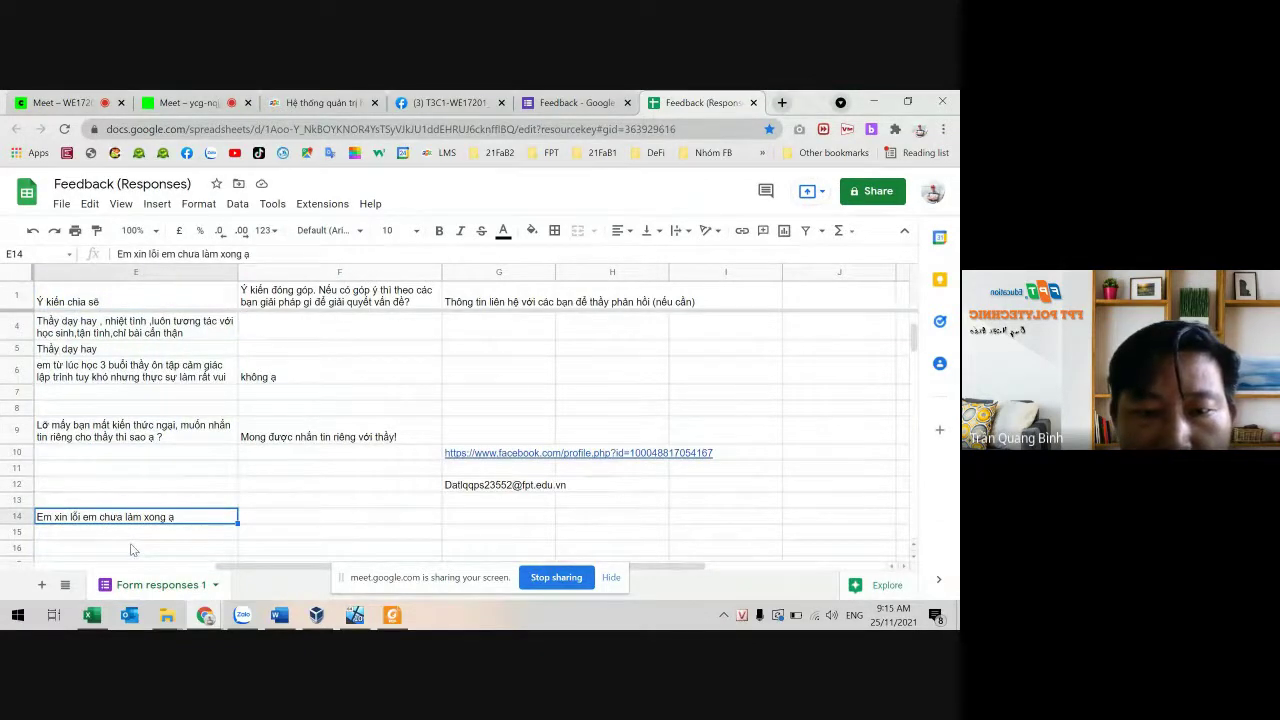
scroll(130, 541, up, 2)
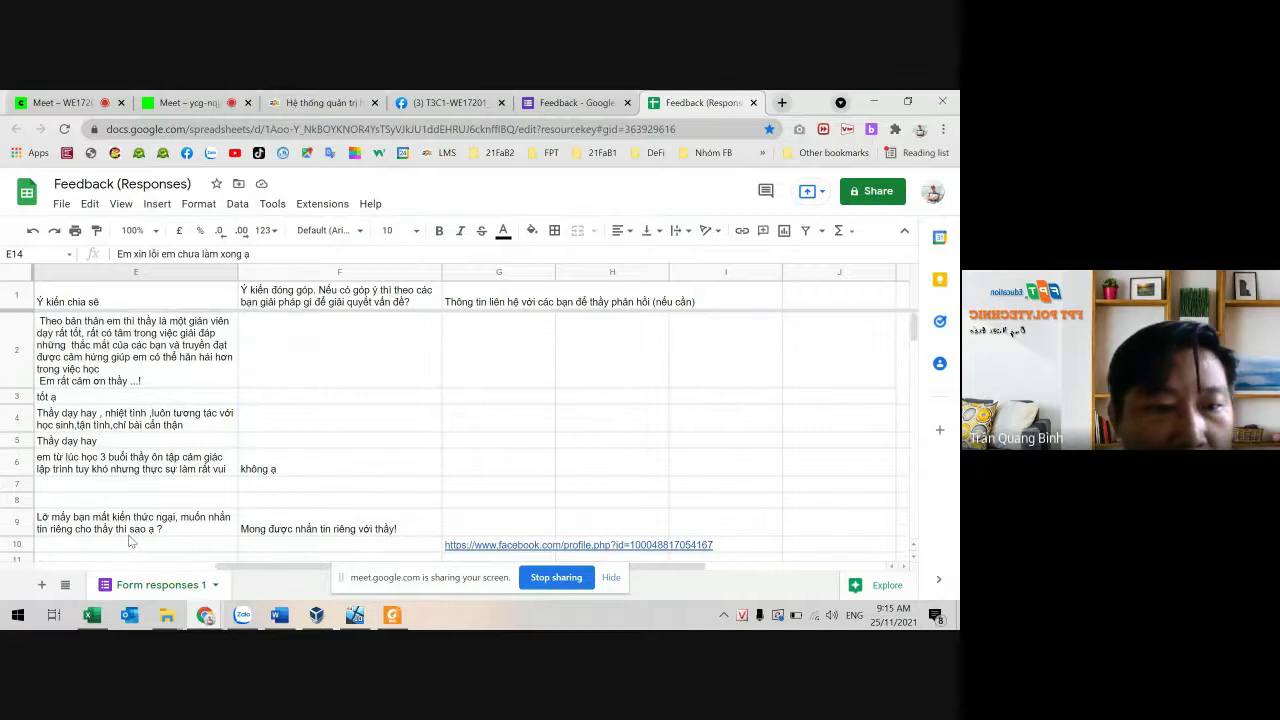
scroll(128, 541, down, 6)
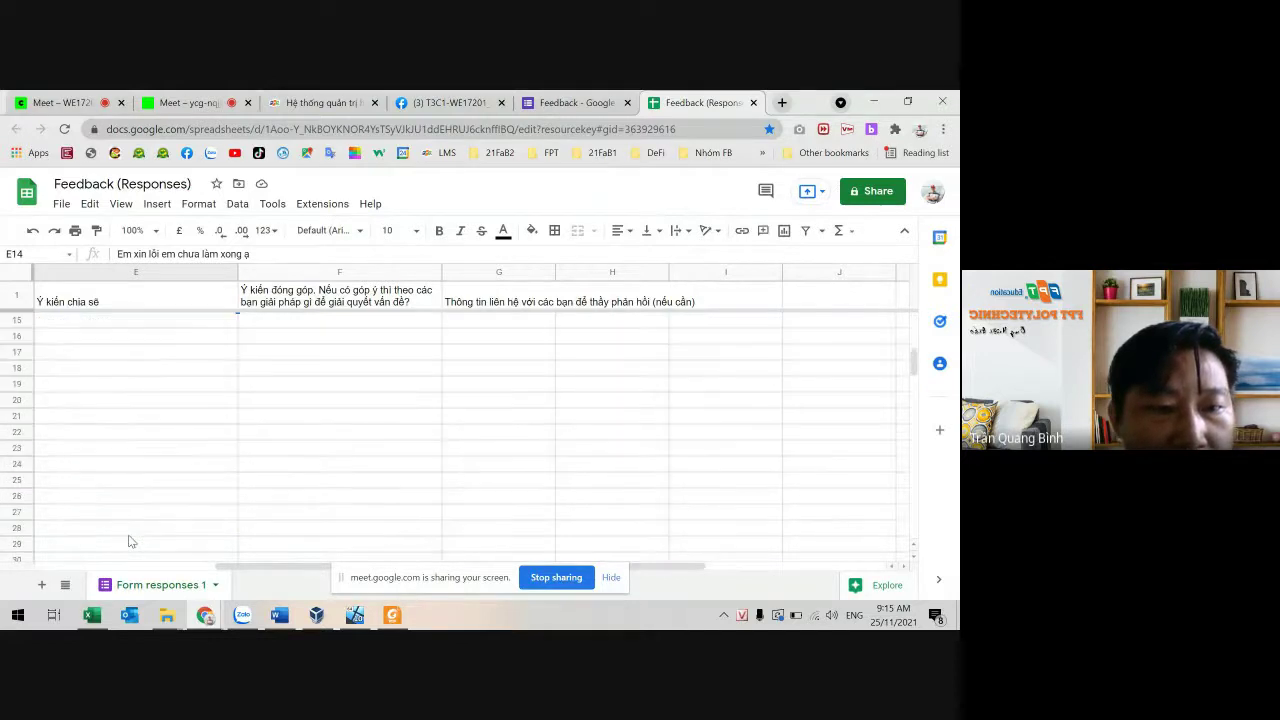
scroll(128, 541, up, 6)
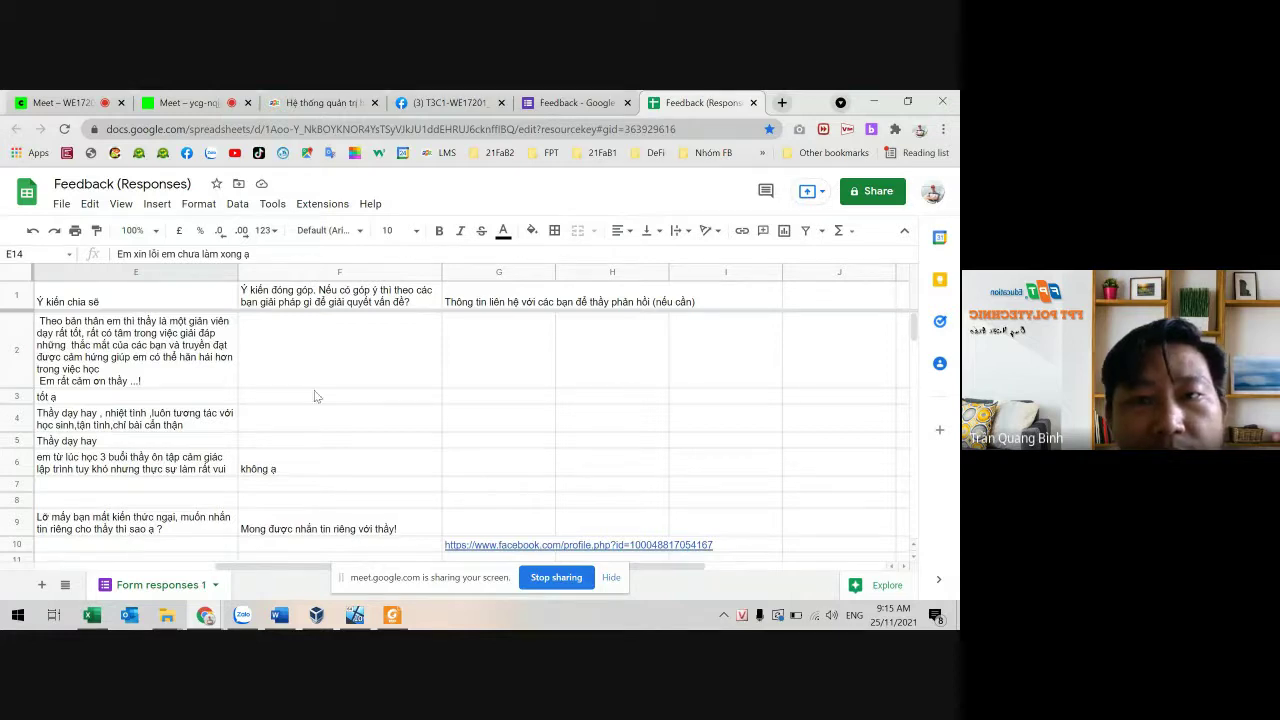
Step: Check the Feedback form's response summary and look for new entries around row 15 of the responses spreadsheet
click(559, 105)
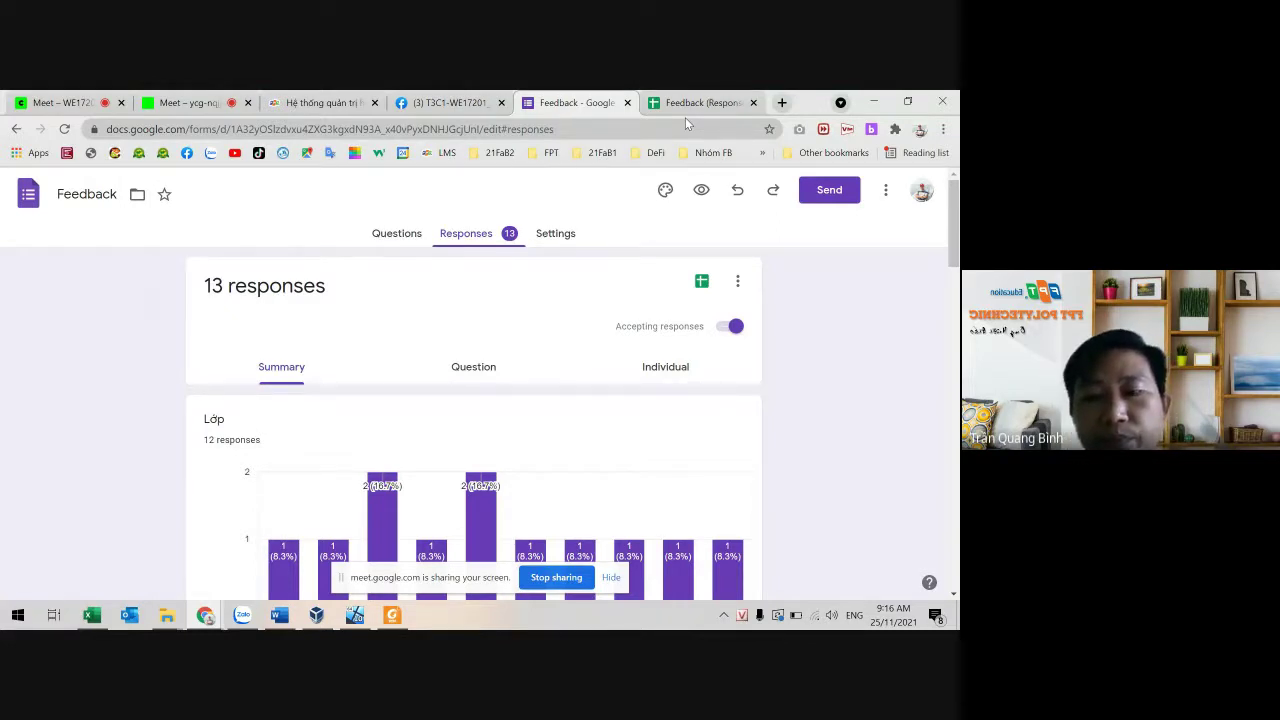
click(697, 102)
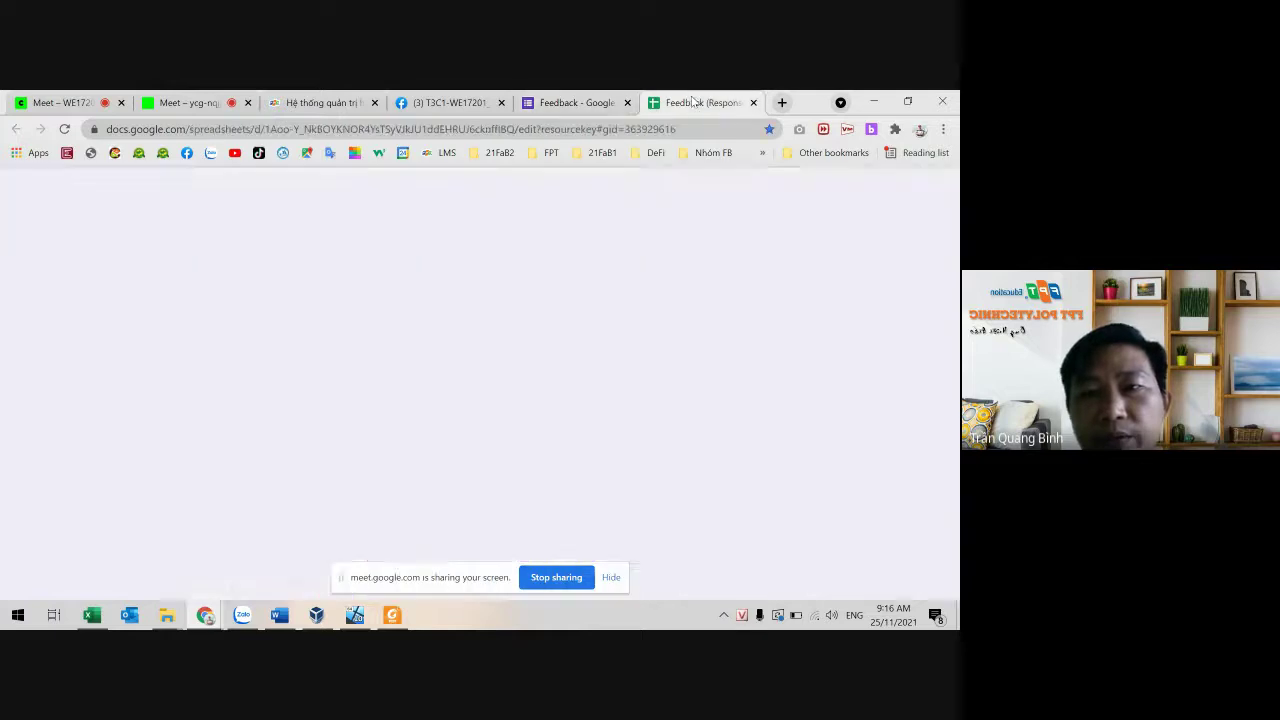
scroll(374, 406, down, 2)
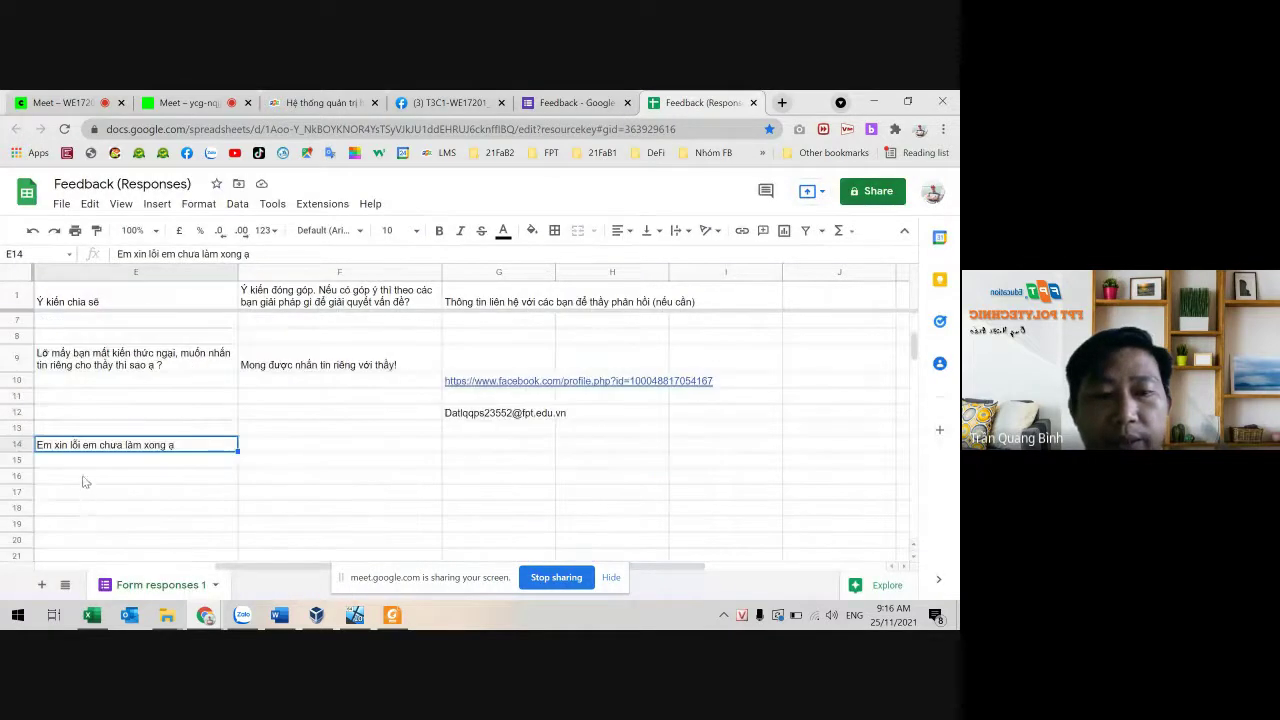
click(87, 478)
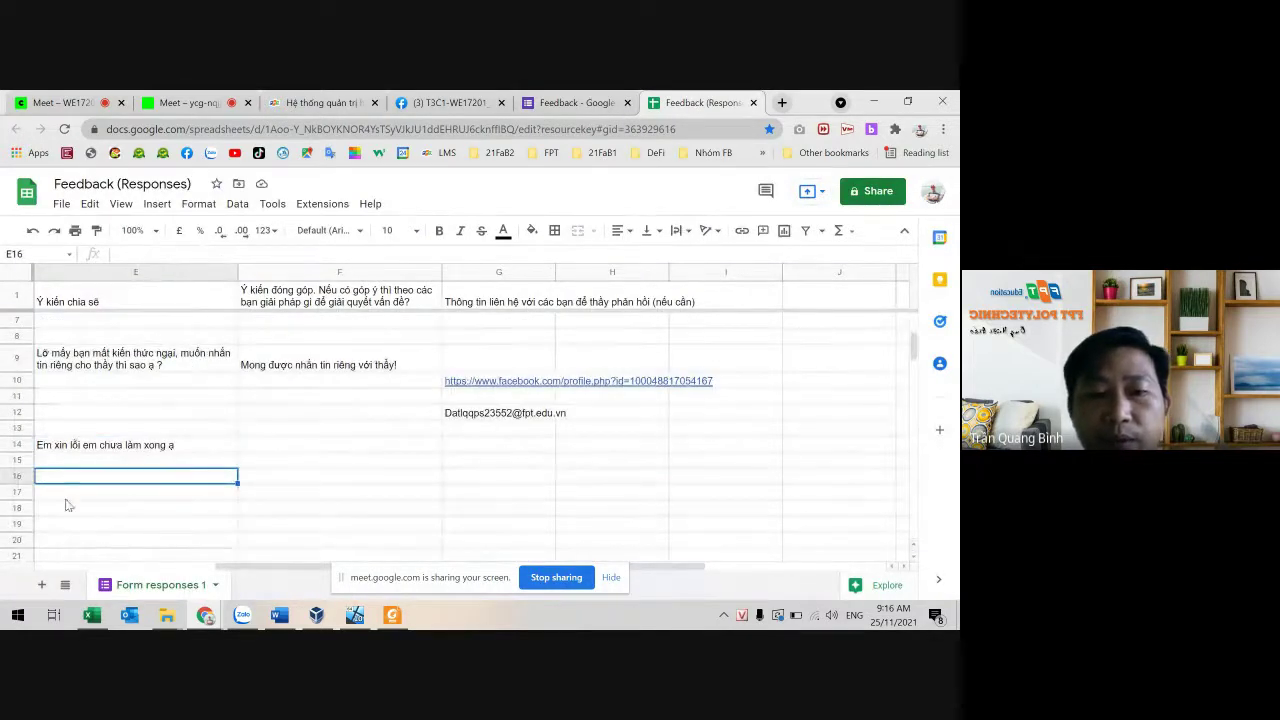
key(Up)
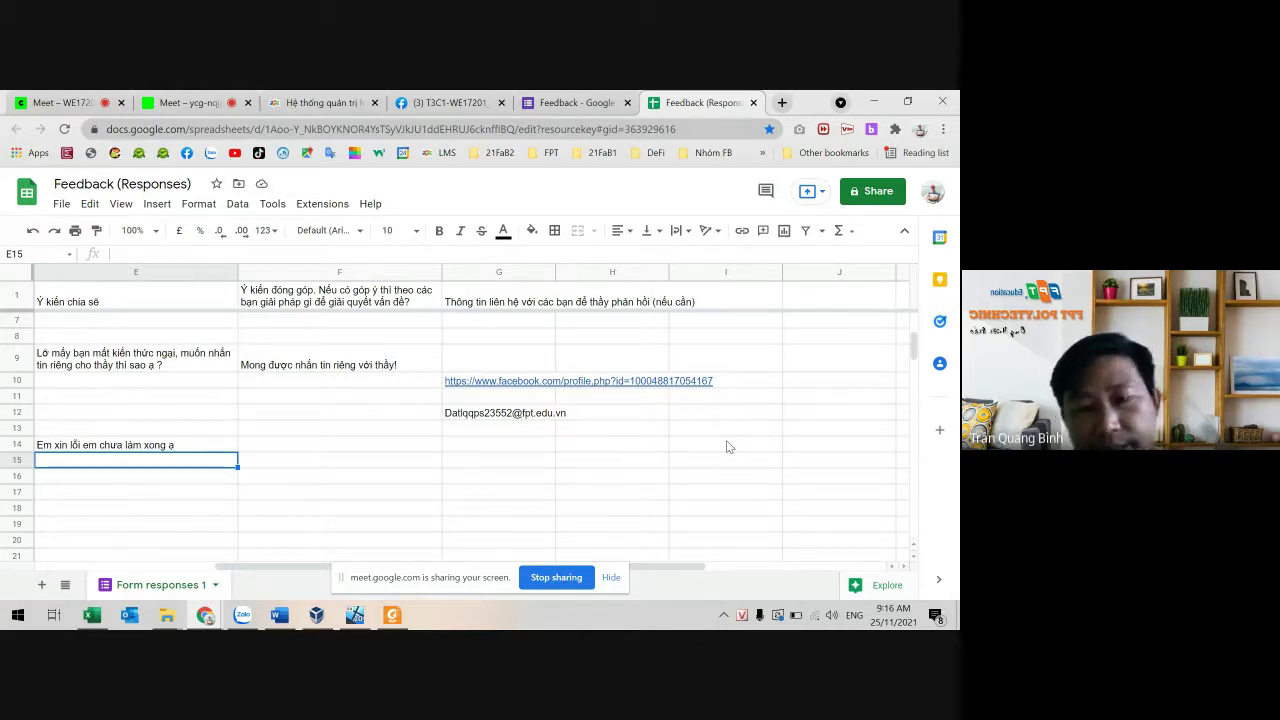
click(14, 460)
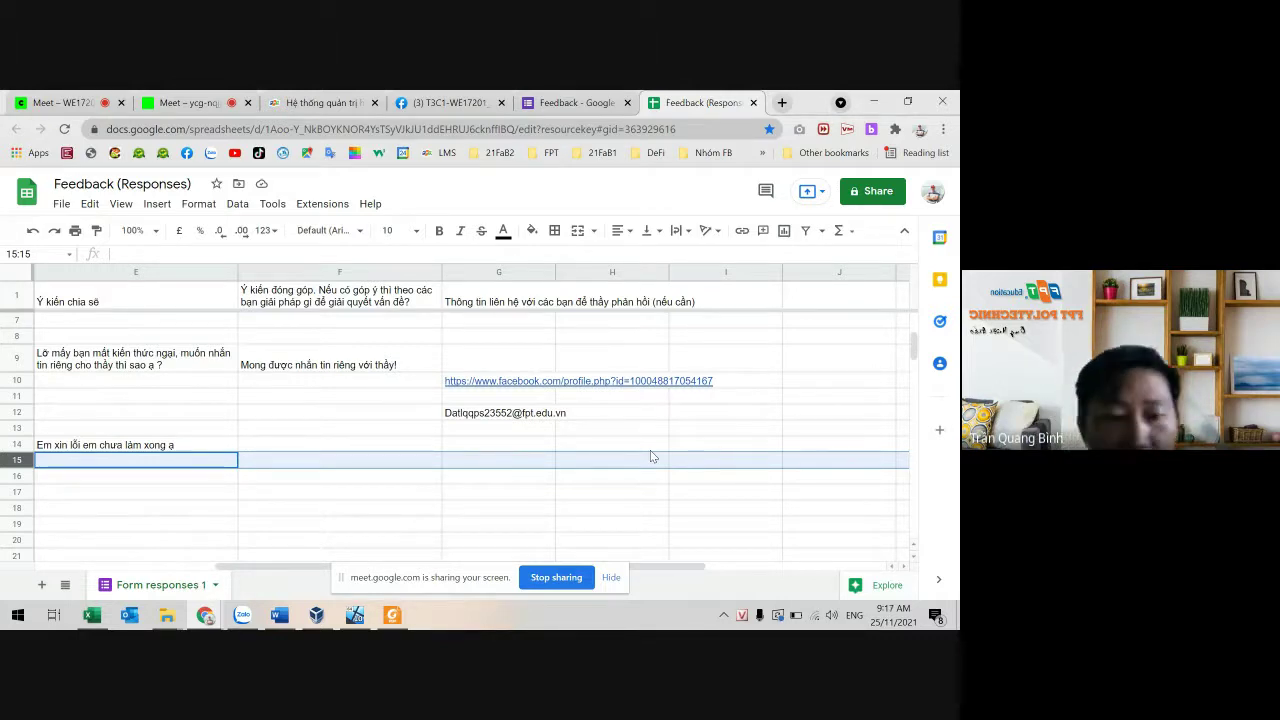
Step: Switch to the COM2012_WE17201_3 workbook in Excel, hide the screen-sharing notice and examine the attendance columns around row 11
click(90, 614)
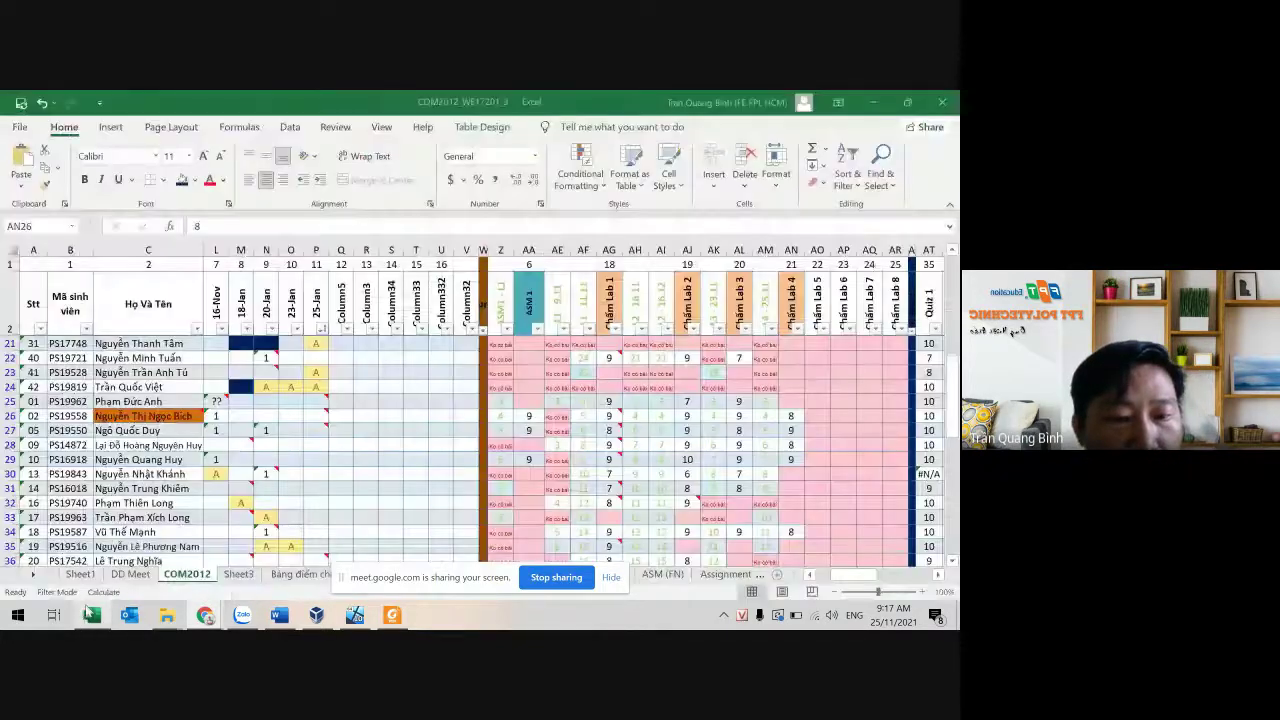
click(613, 578)
click(818, 576)
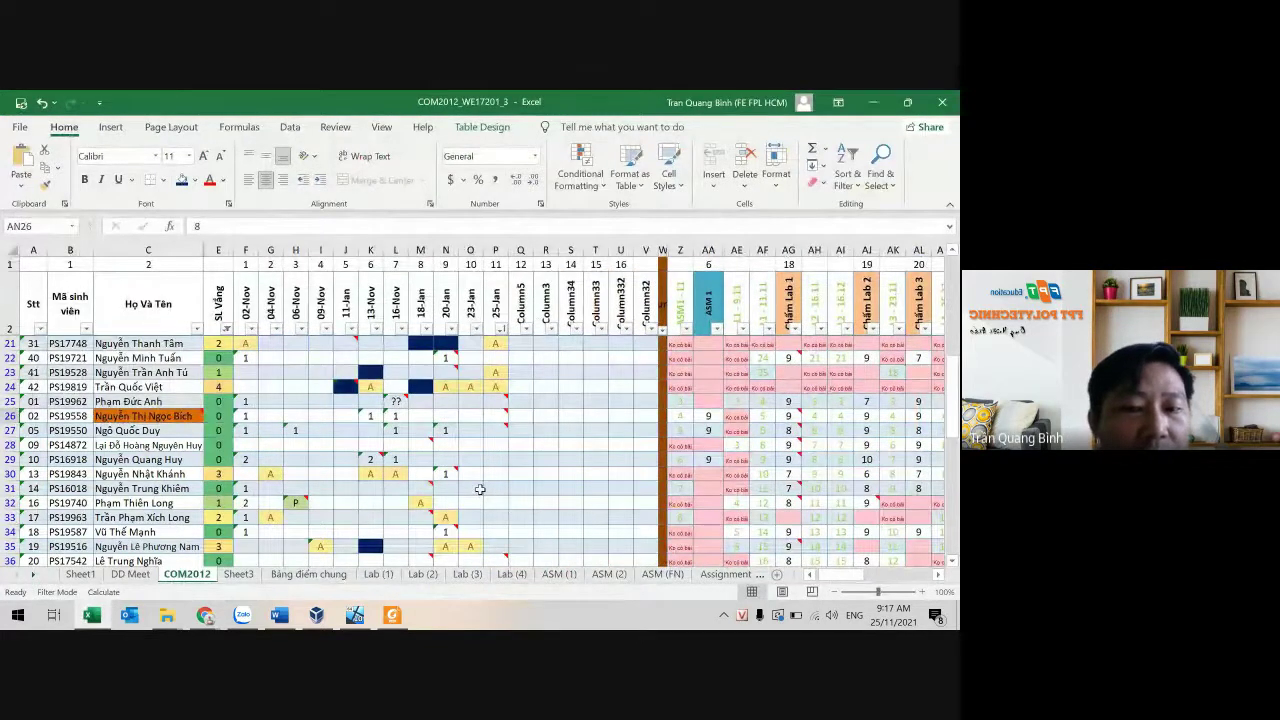
scroll(498, 493, up, 3)
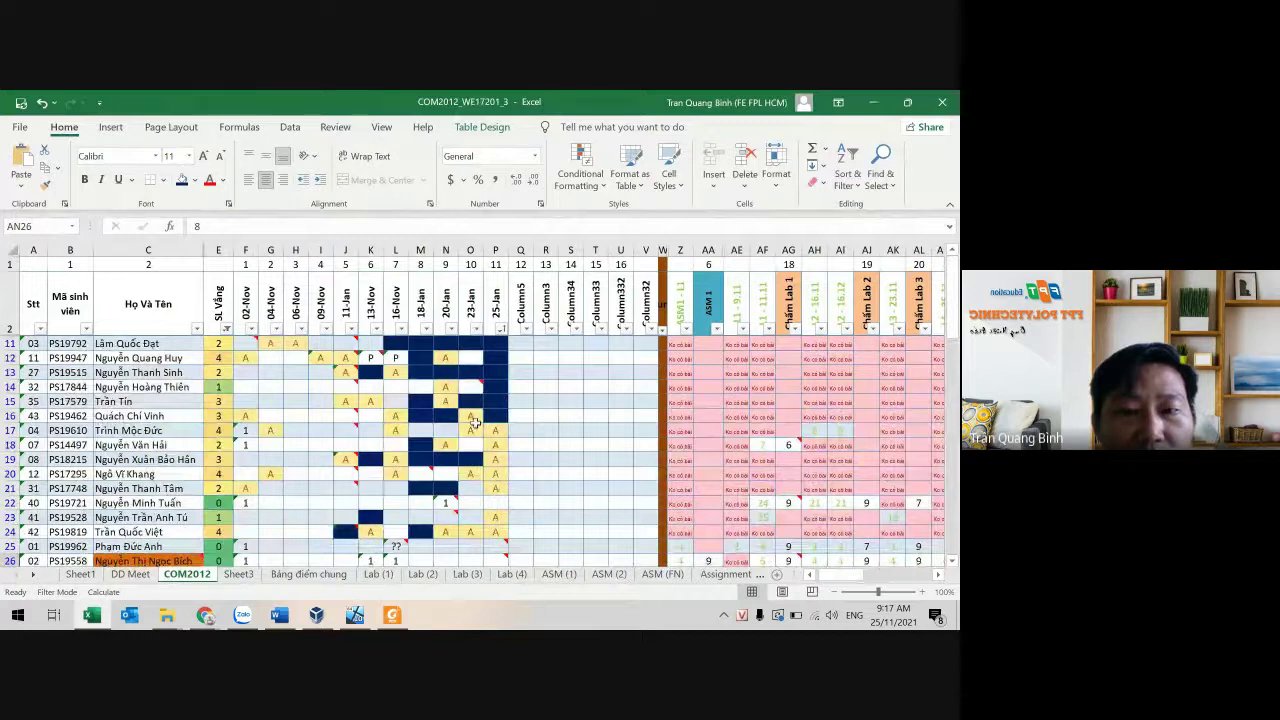
click(420, 344)
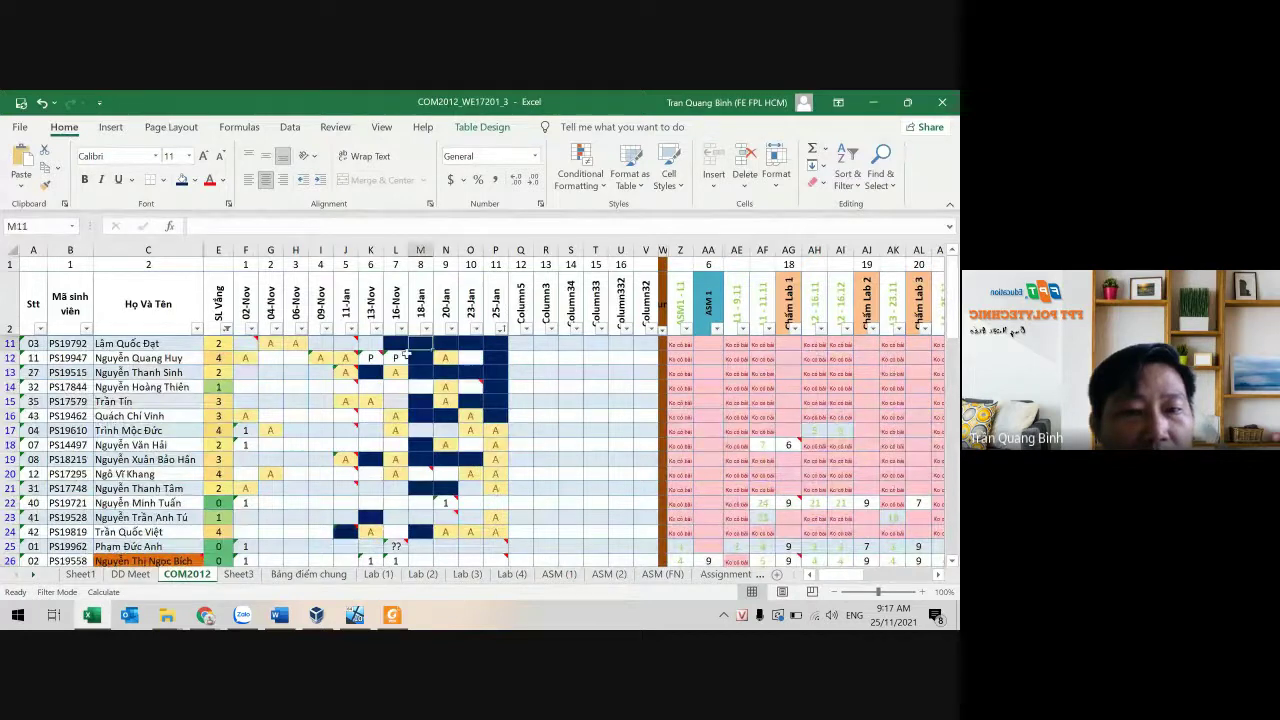
click(9, 343)
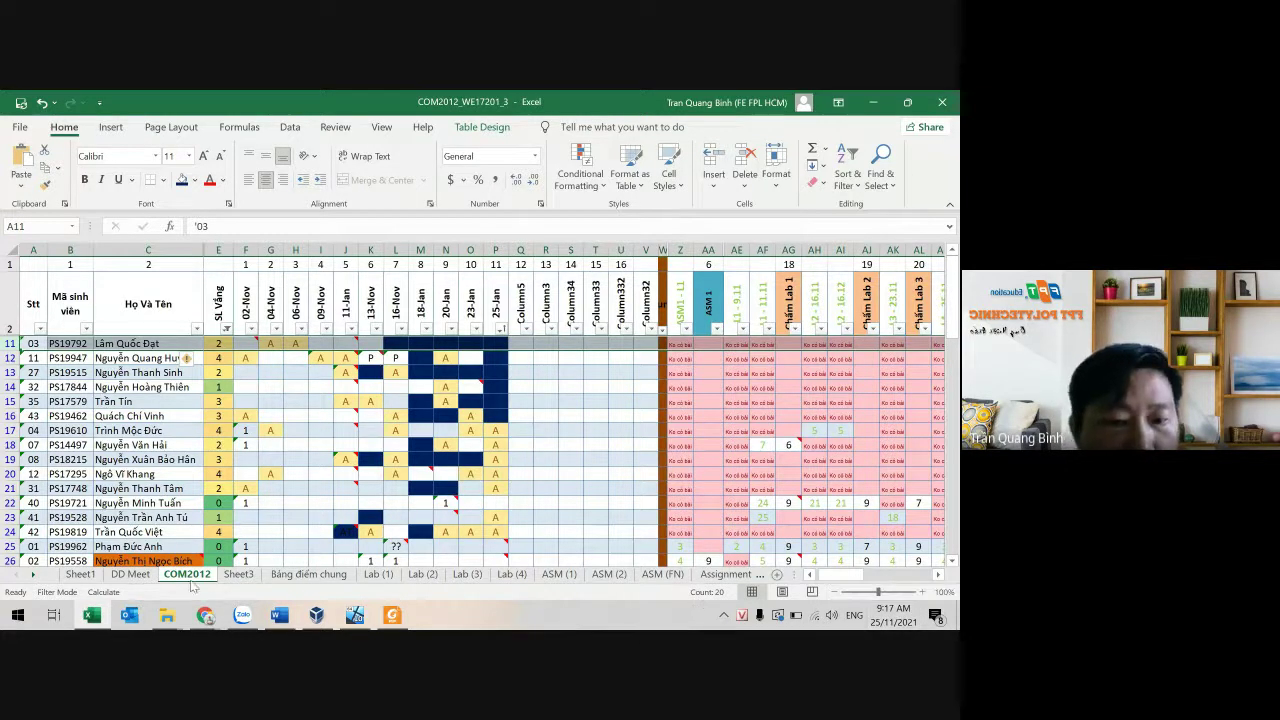
Step: Switch back to Chrome and show the WE17201 Google Meet call with its in-call messages
mouse_move(207, 617)
click(90, 540)
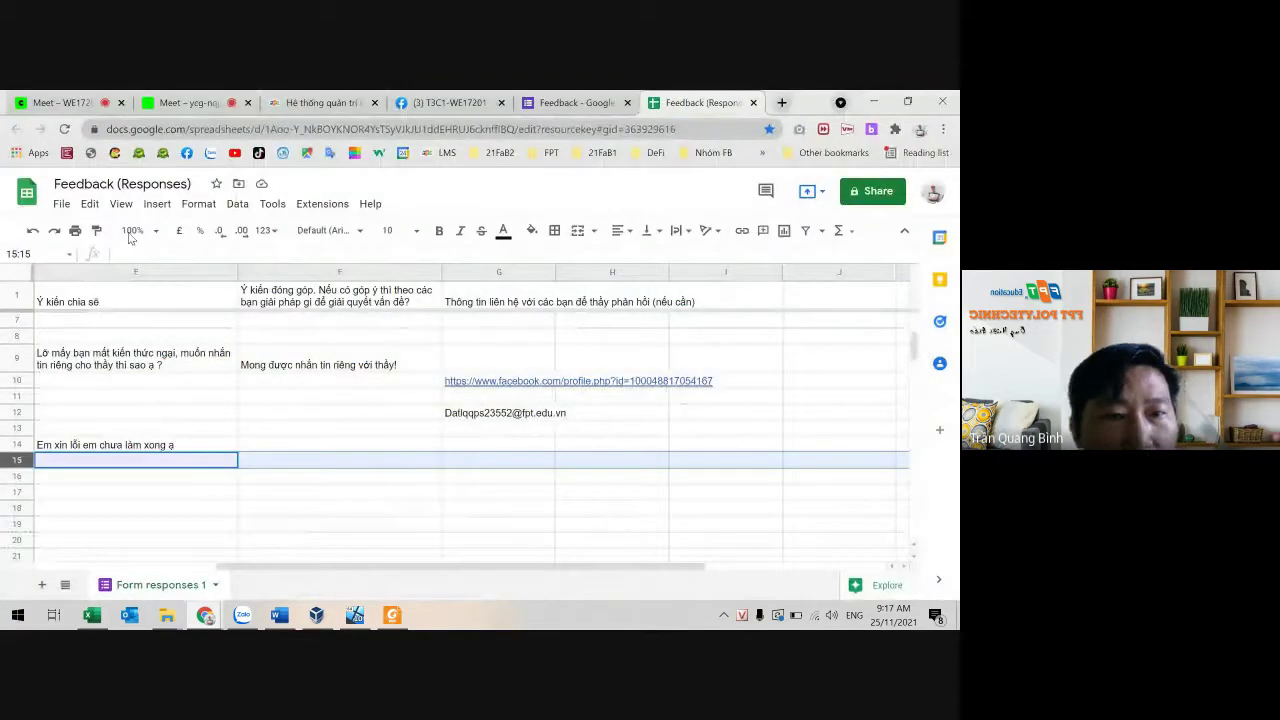
click(90, 101)
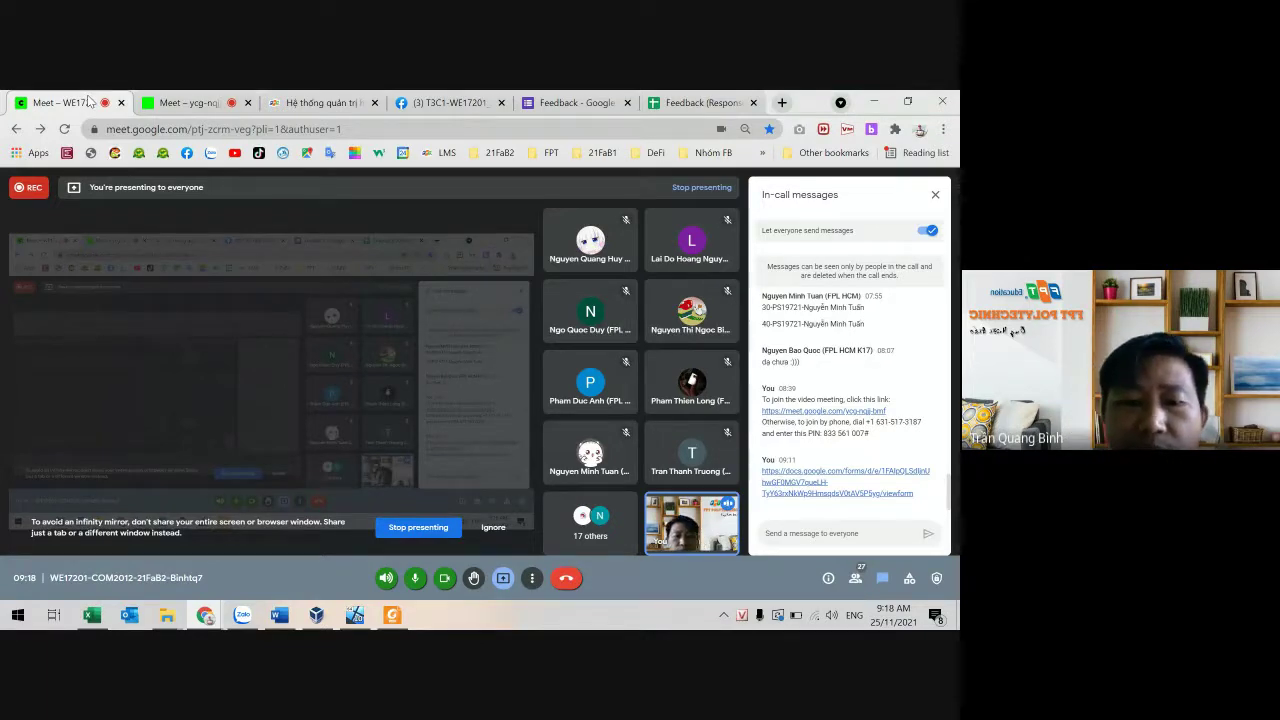
Step: View the database creation script in the Win10 virtual machine, and minimize the open windows to return to the Excel attendance workbook
click(316, 614)
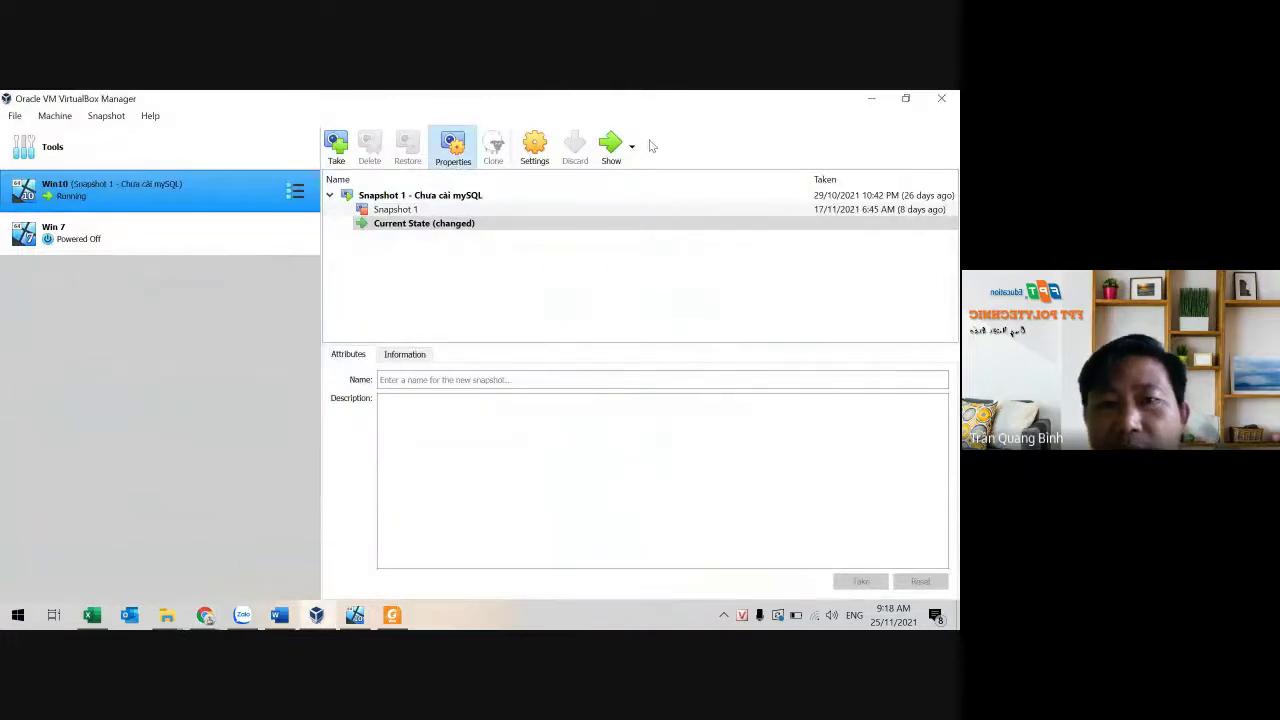
click(355, 615)
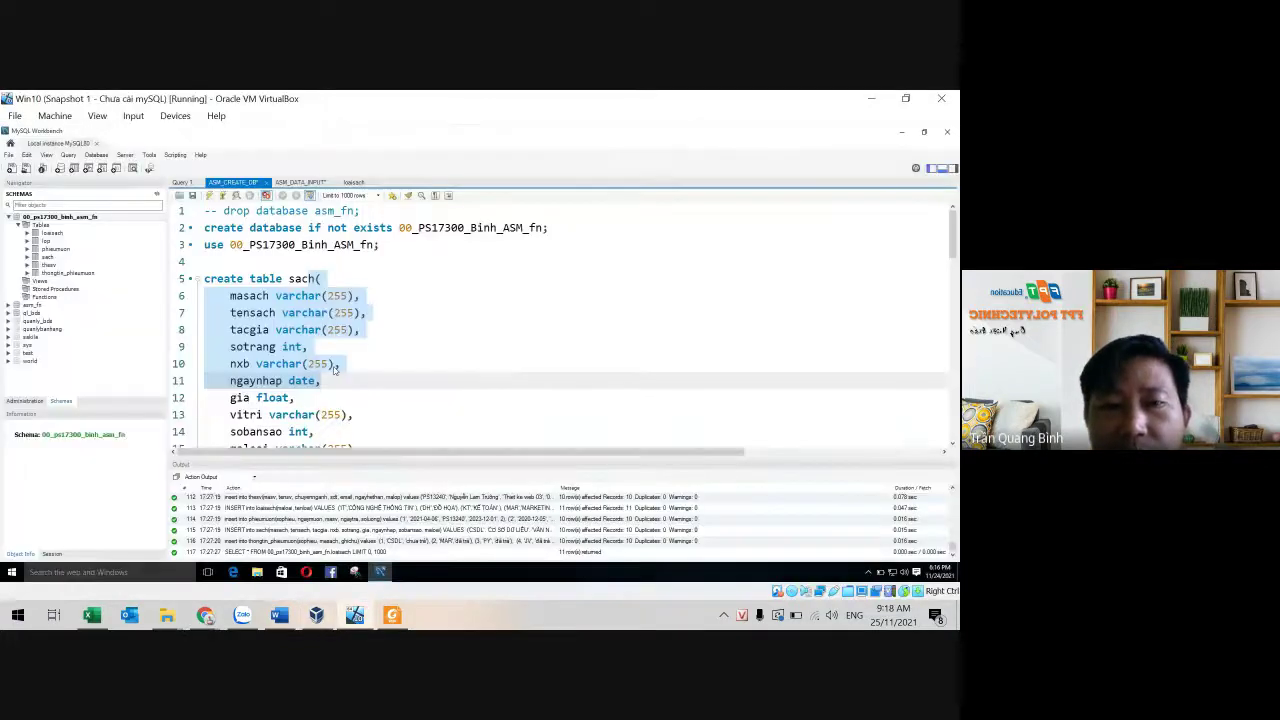
click(478, 264)
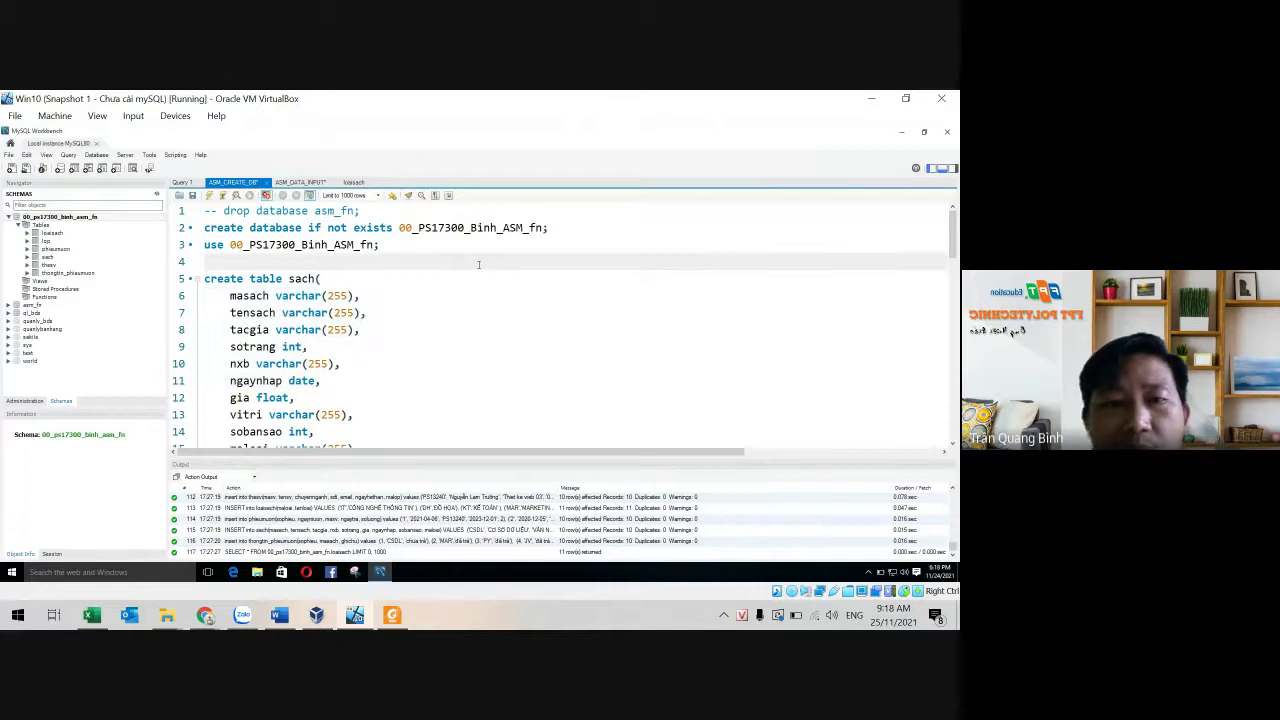
click(872, 100)
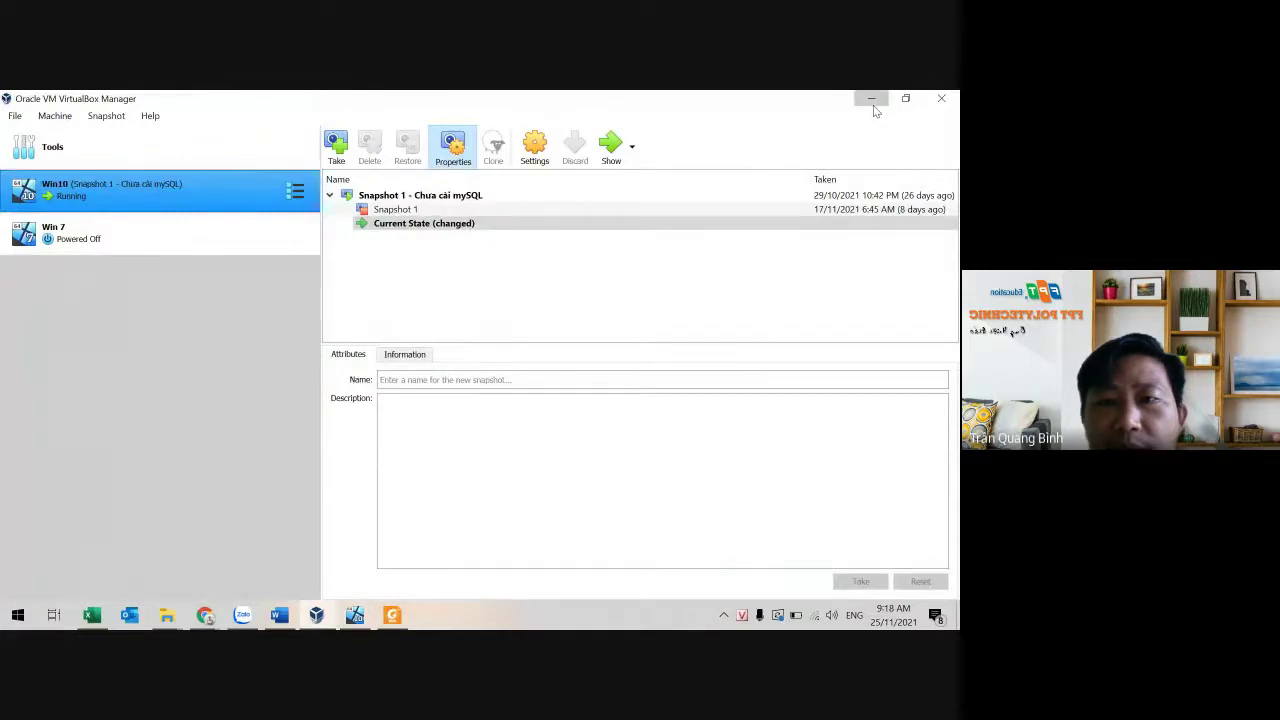
click(873, 102)
click(876, 103)
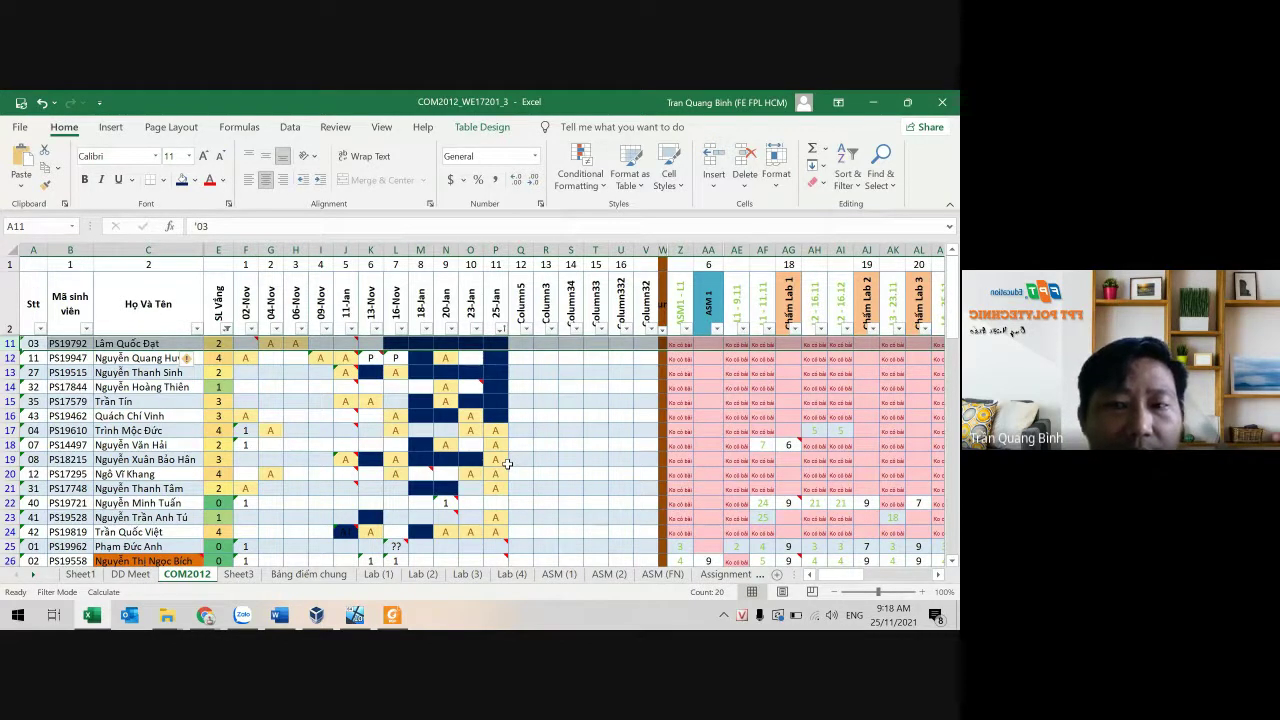
Step: Bring up the Win10 virtual machine again to view the "create table sach" statement, and return to the Excel workbook
click(316, 615)
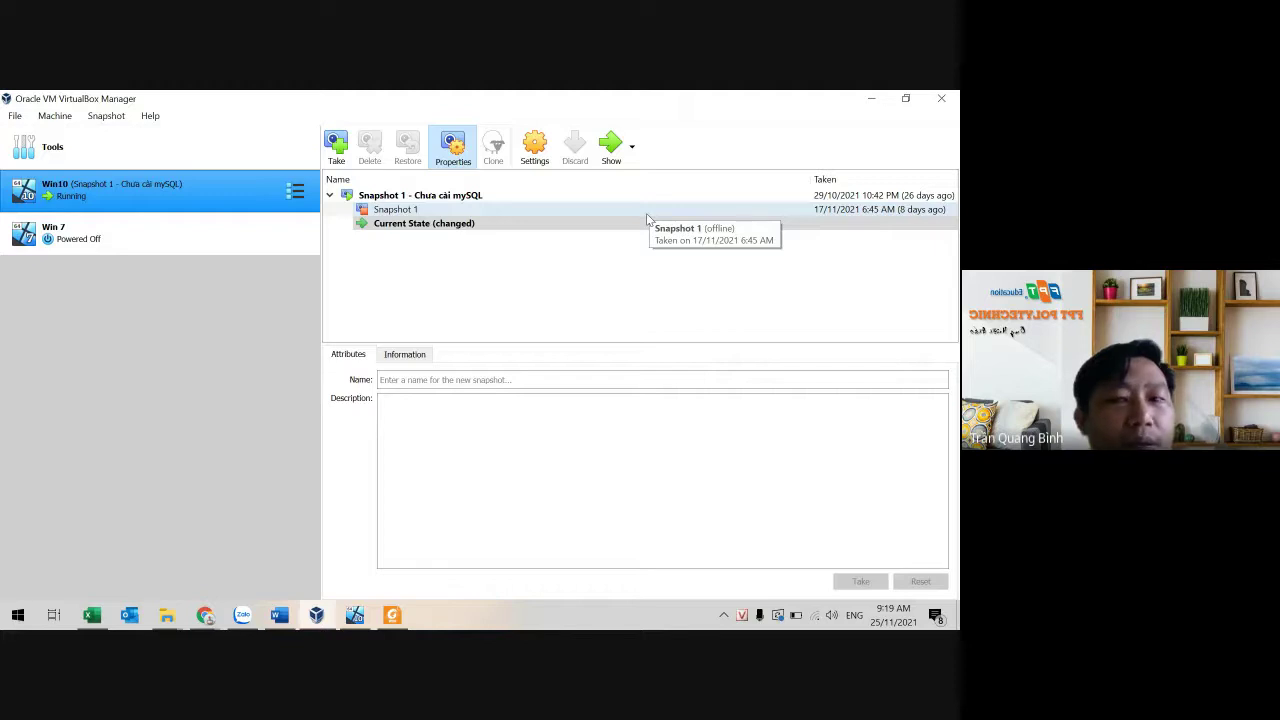
click(871, 98)
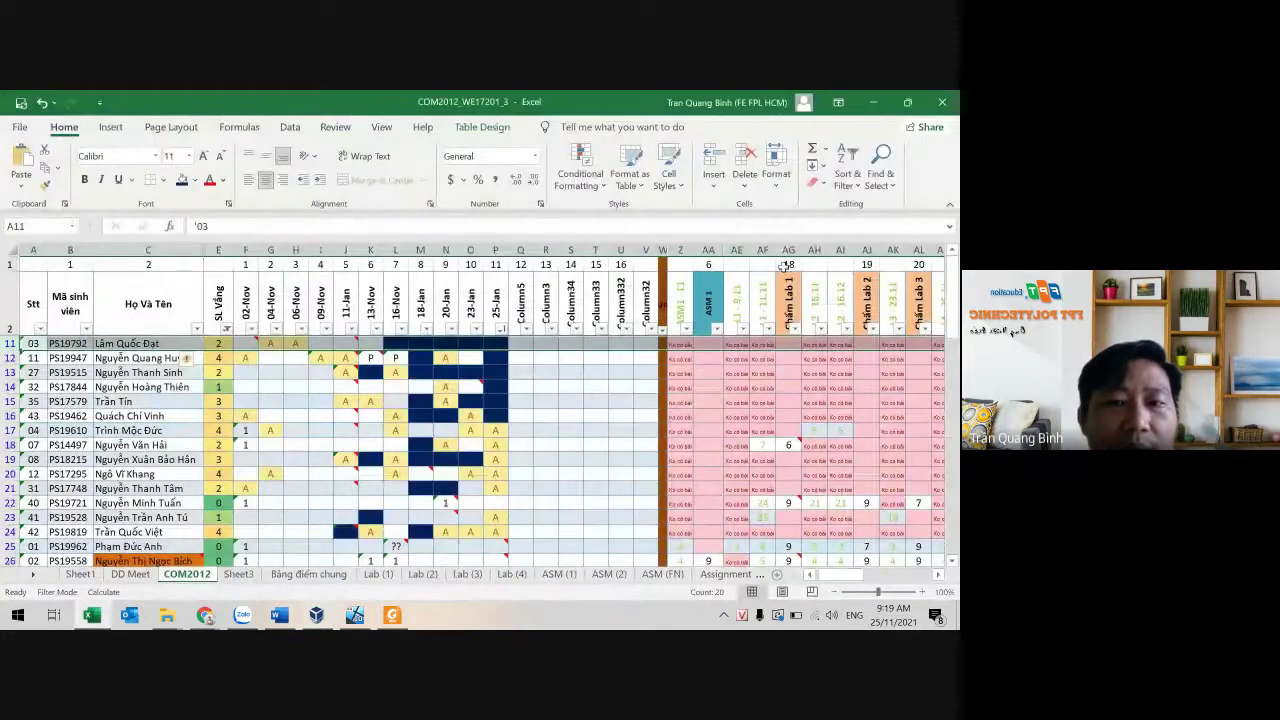
click(354, 615)
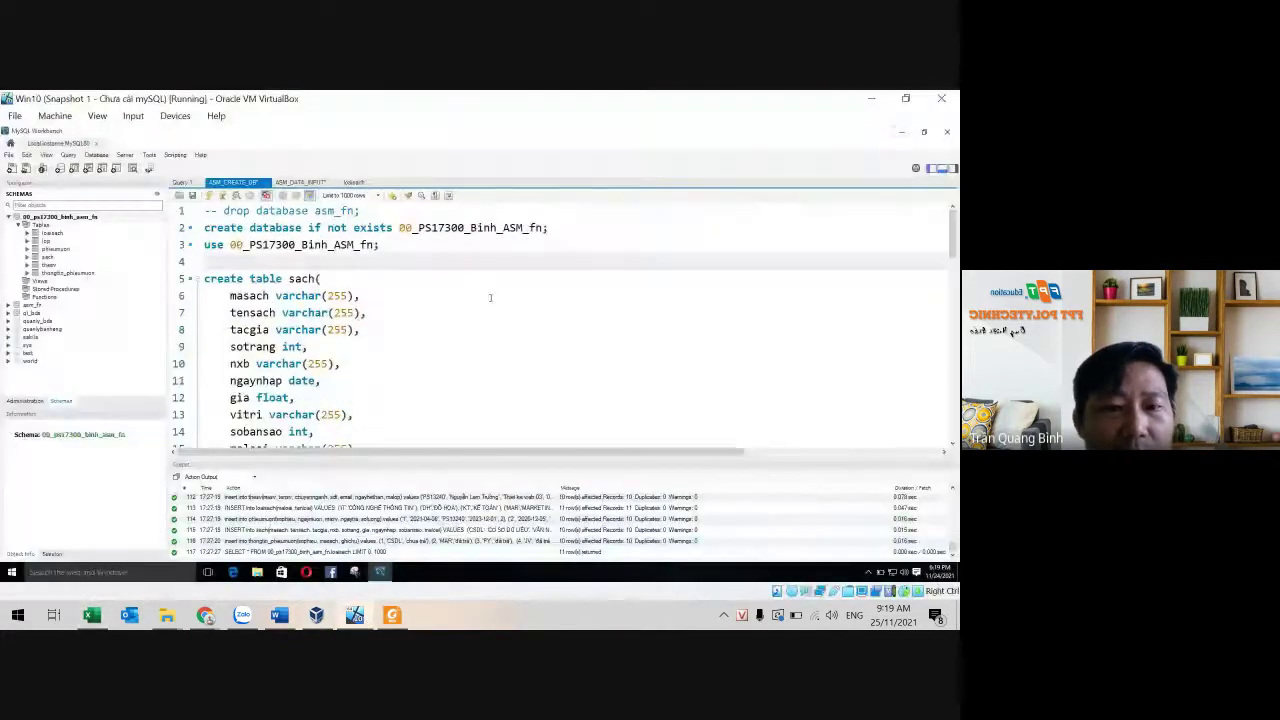
click(492, 280)
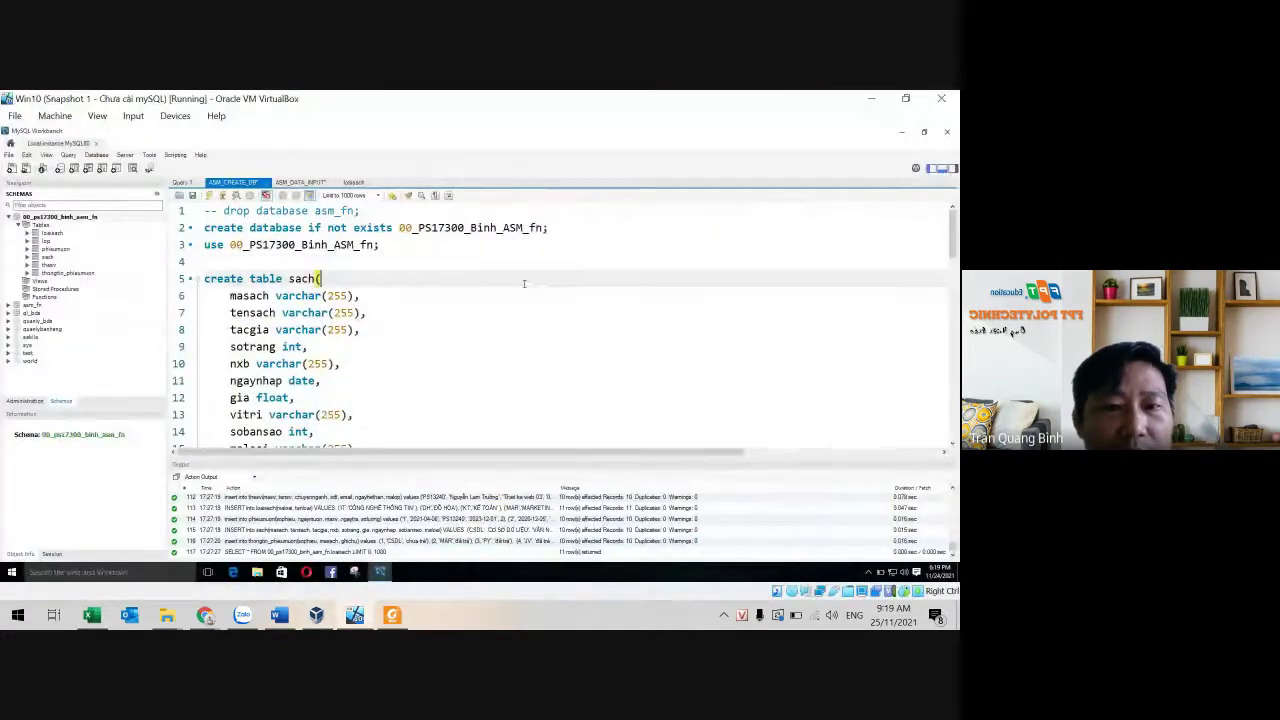
click(872, 100)
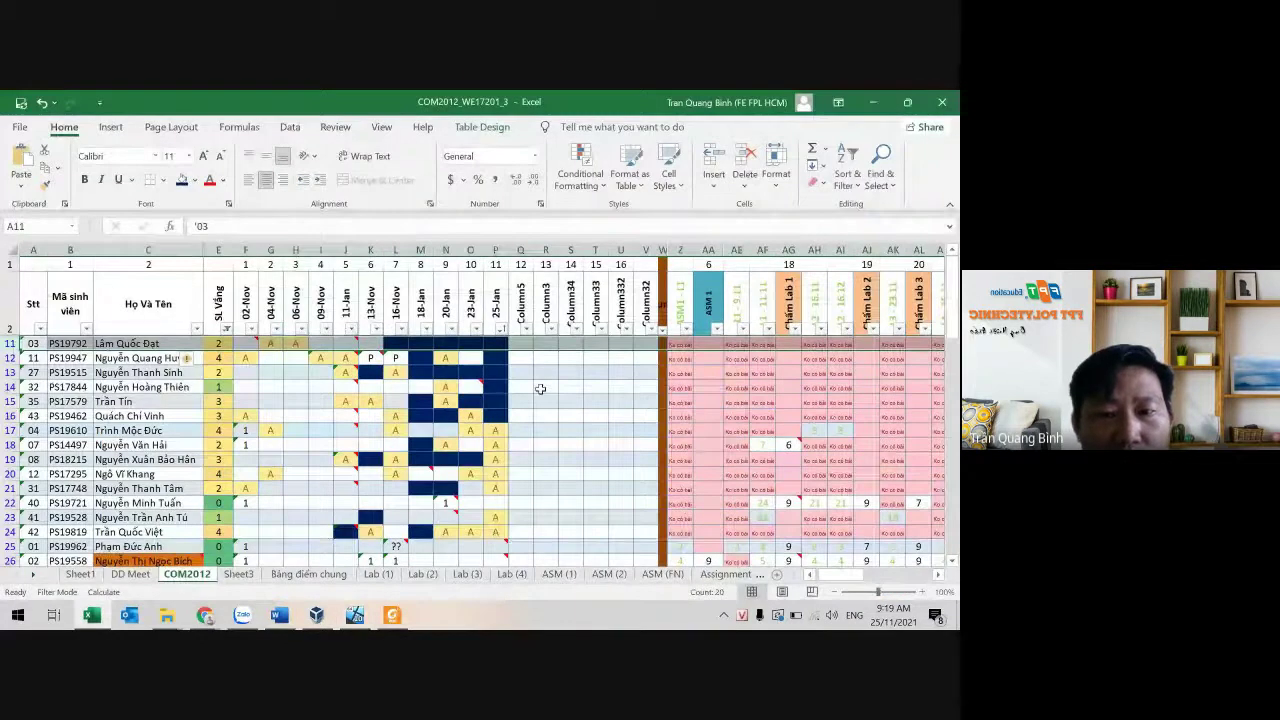
Step: Examine the students' attendance marks on the COM2012 sheet and read the comment on cell P26
click(528, 444)
scroll(528, 444, down, 2)
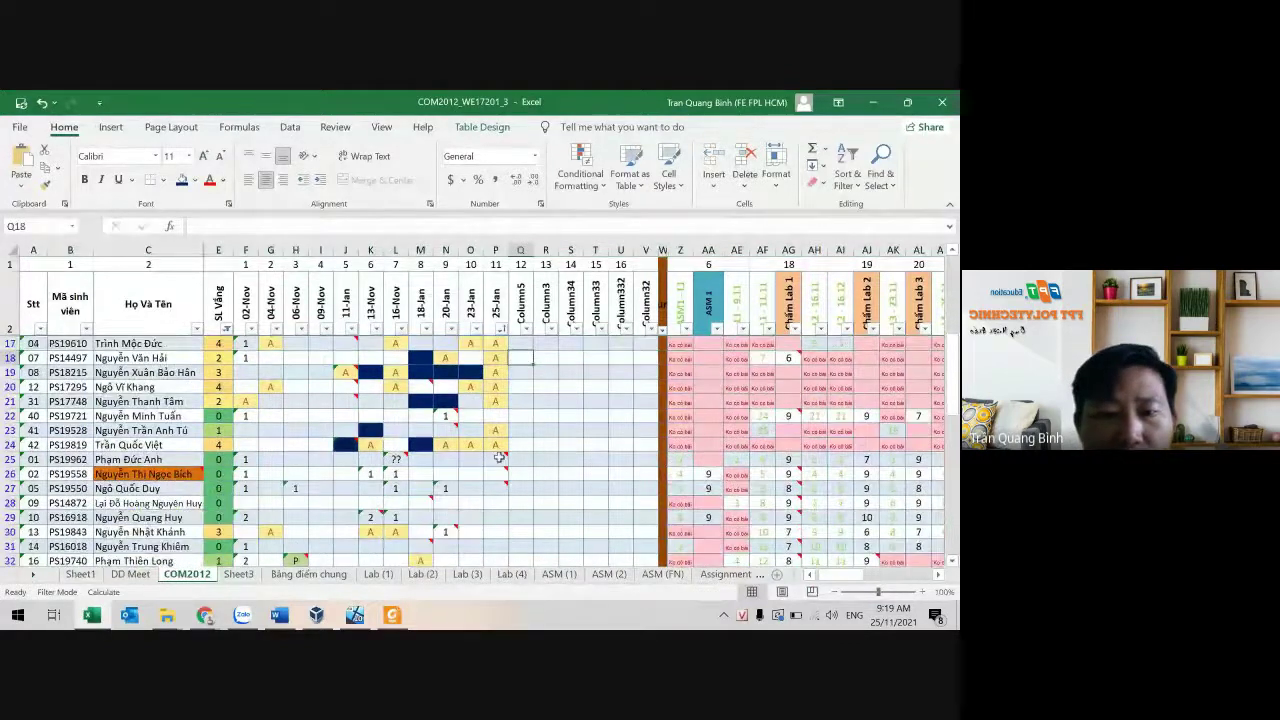
mouse_move(494, 483)
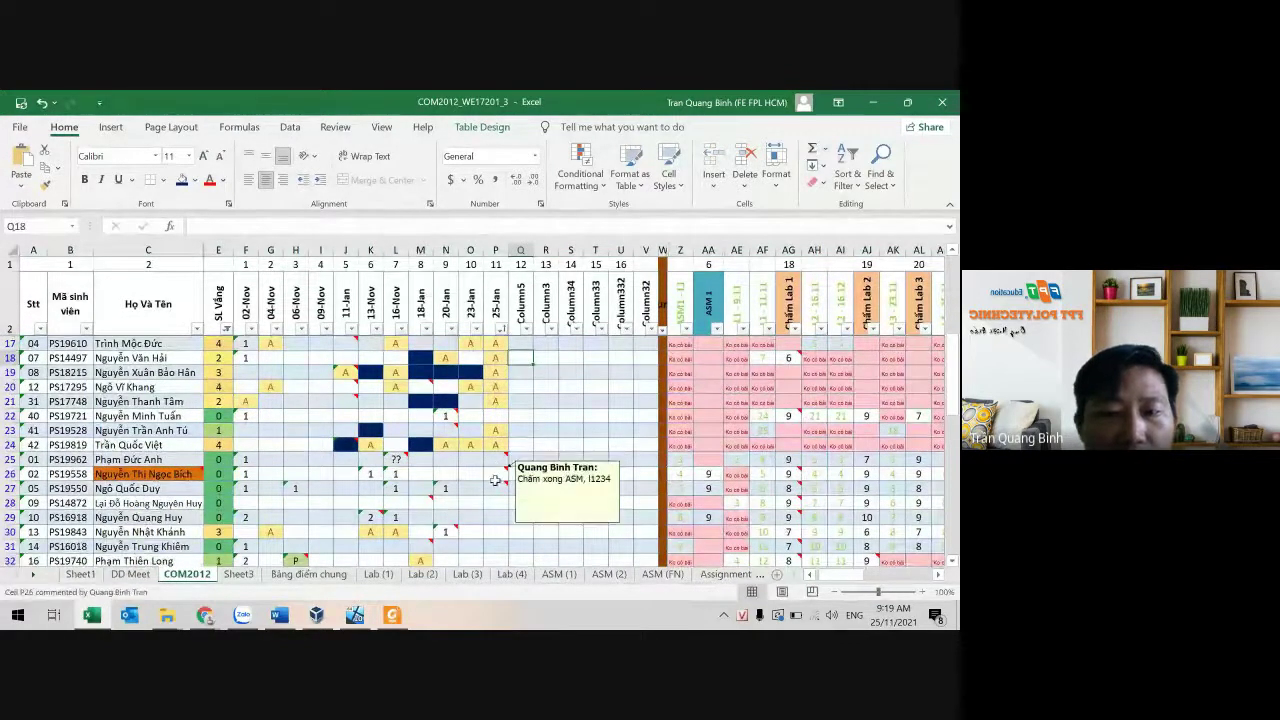
scroll(500, 490, down, 3)
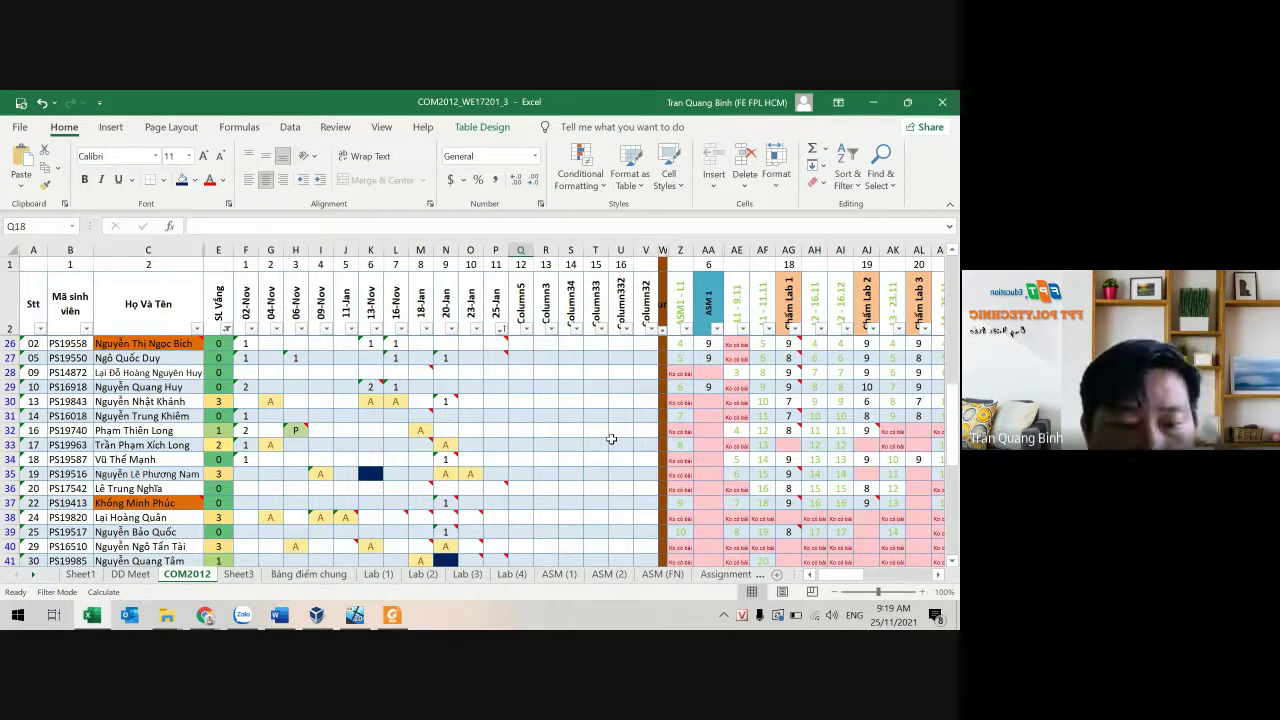
Step: Switch to the "Bài Lab" folder in File Explorer and read through the preview of COM2012 - Lab1
mouse_move(167, 620)
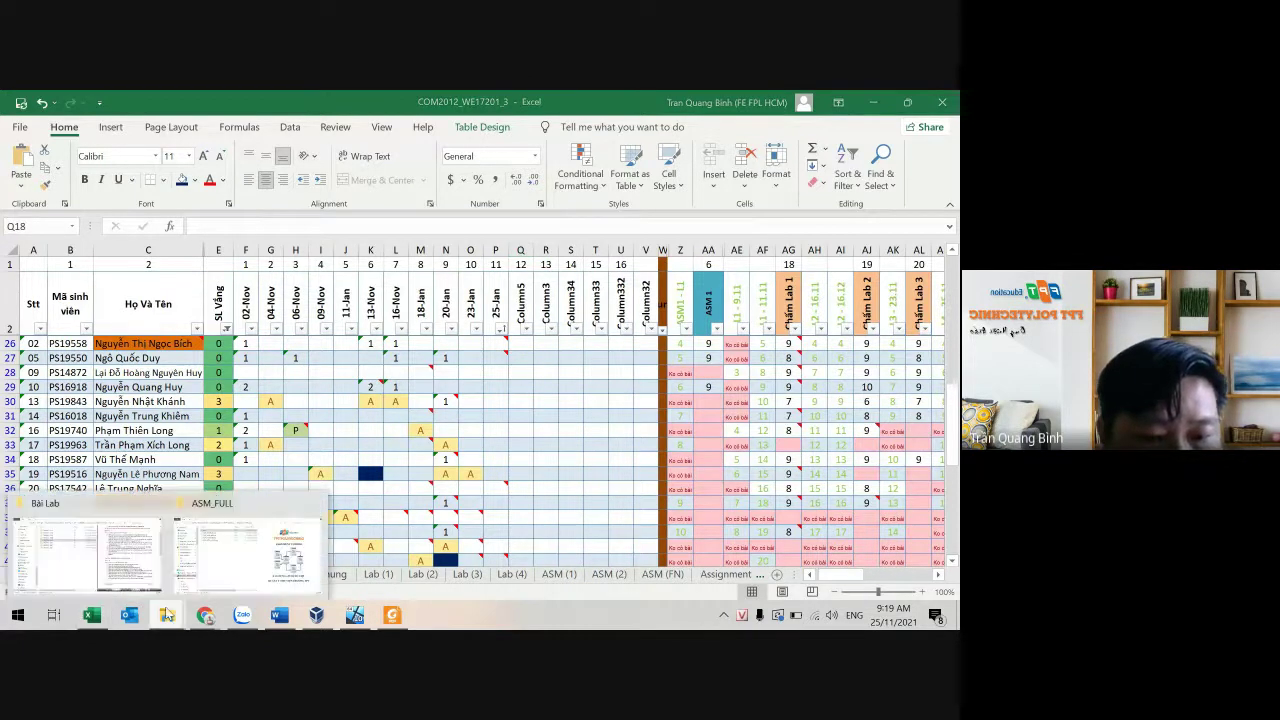
click(150, 560)
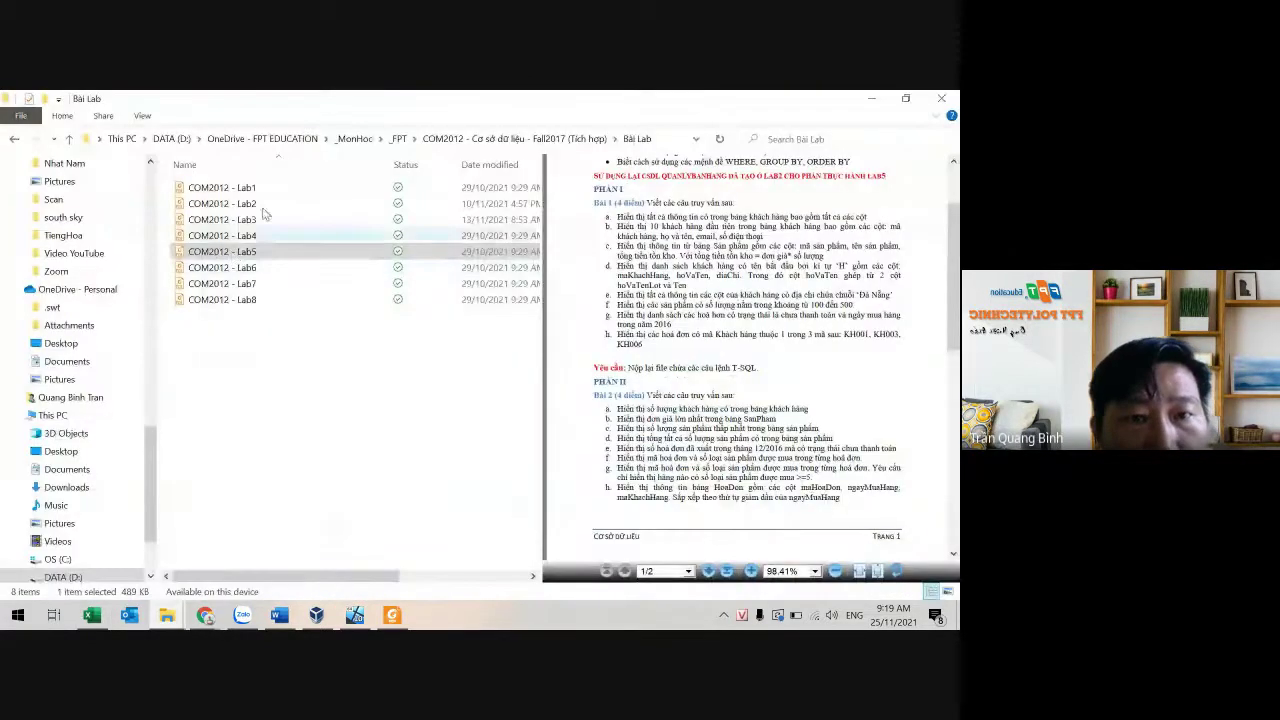
click(225, 188)
scroll(941, 461, down, 15)
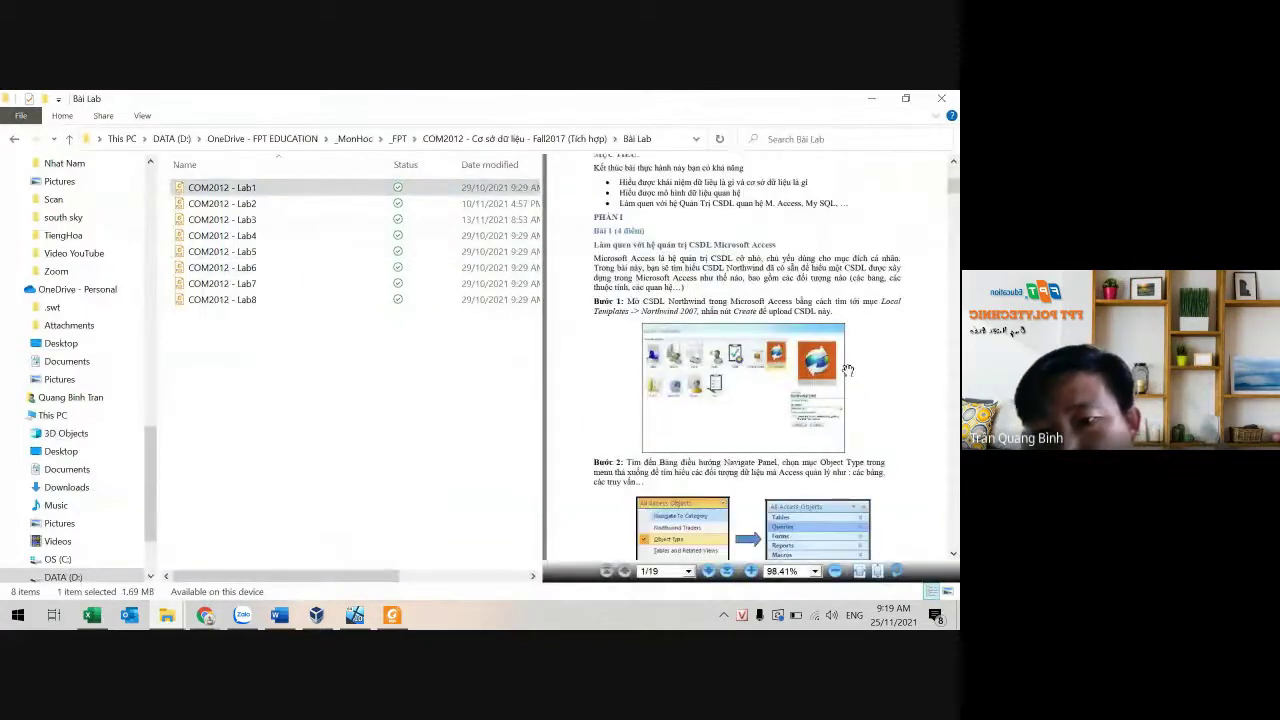
Step: Read through the MySQL download and installation pages of the COM2012 - Lab1 preview up to the "Choosing a Setup Type" page
scroll(718, 466, down, 5)
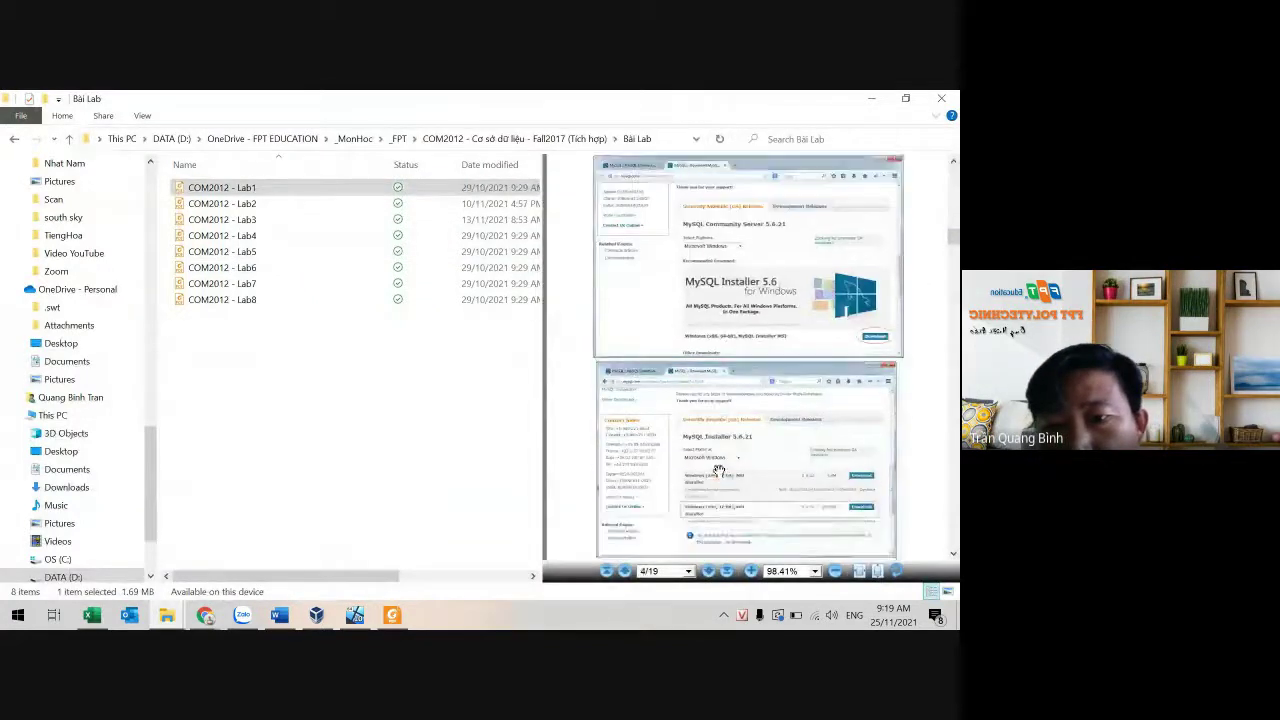
scroll(718, 468, down, 8)
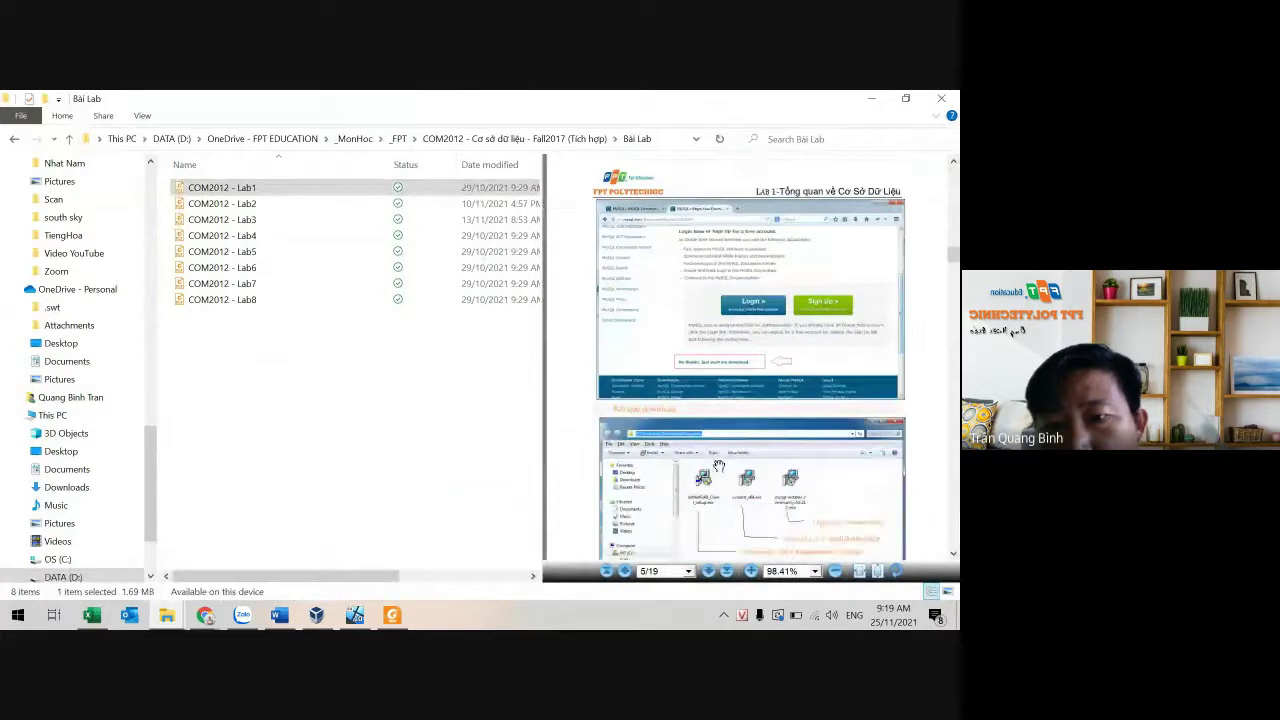
scroll(719, 466, down, 5)
scroll(719, 464, down, 8)
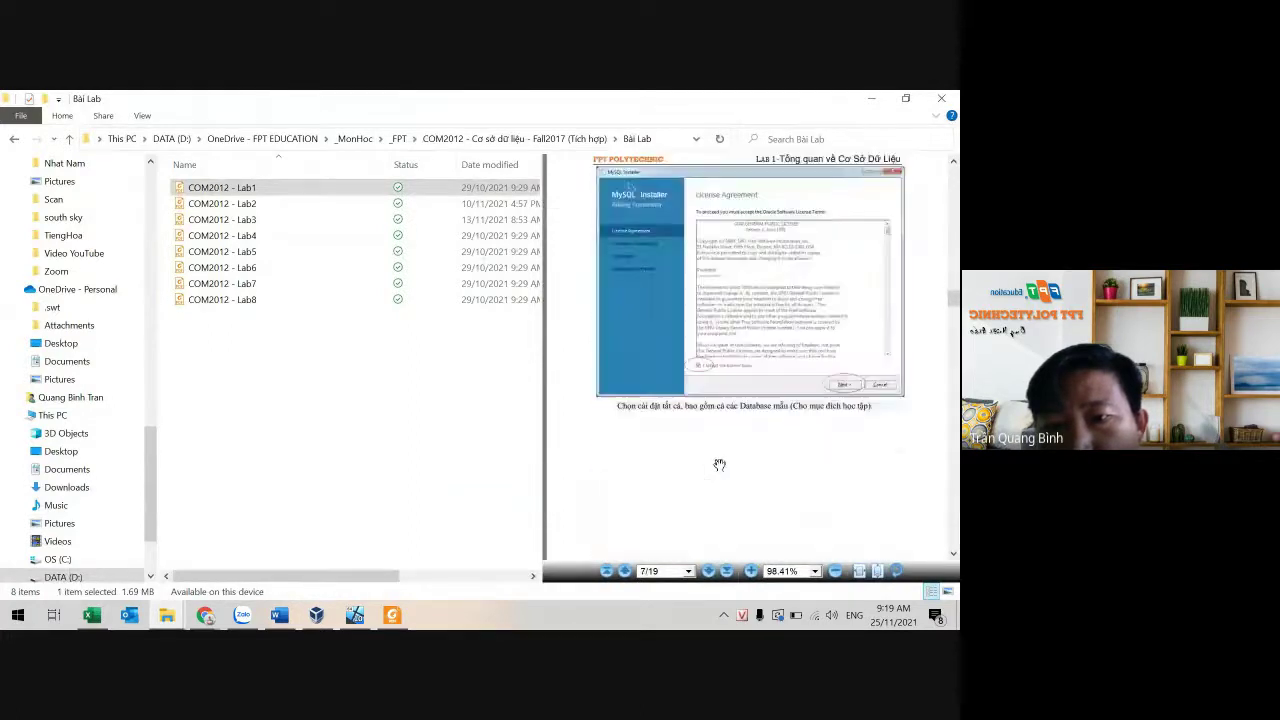
scroll(719, 463, down, 3)
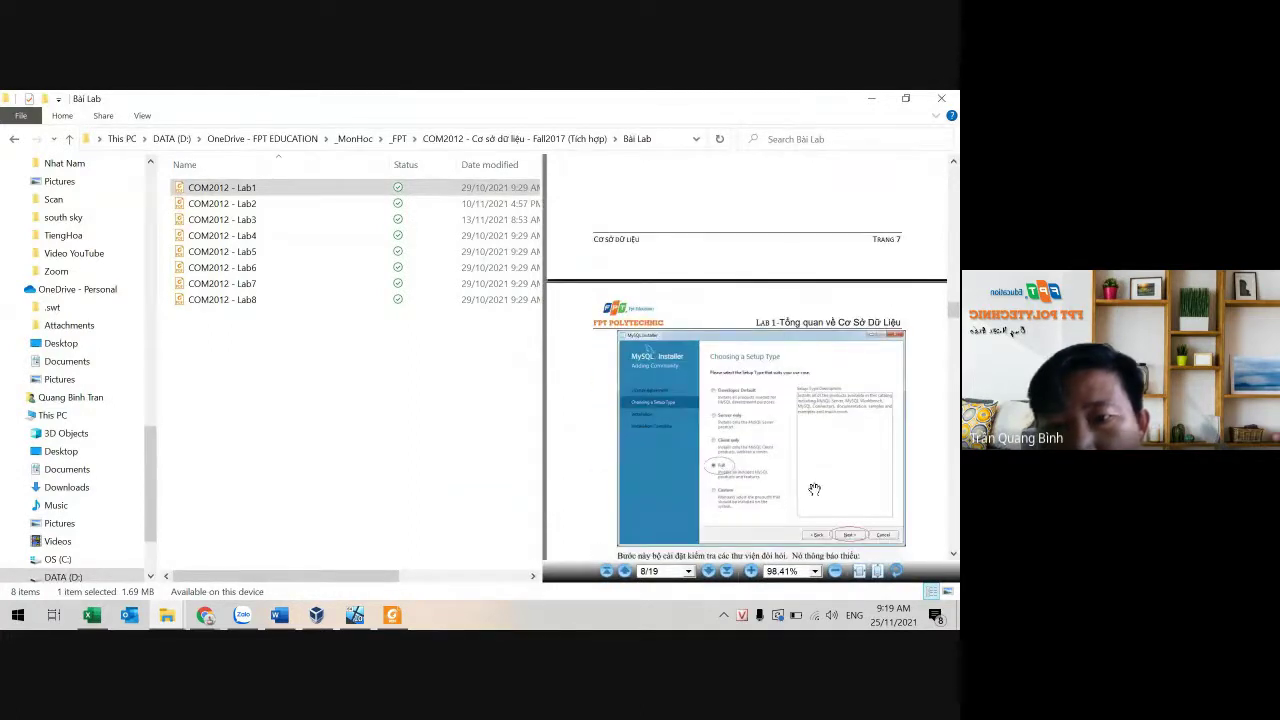
scroll(815, 489, down, 1)
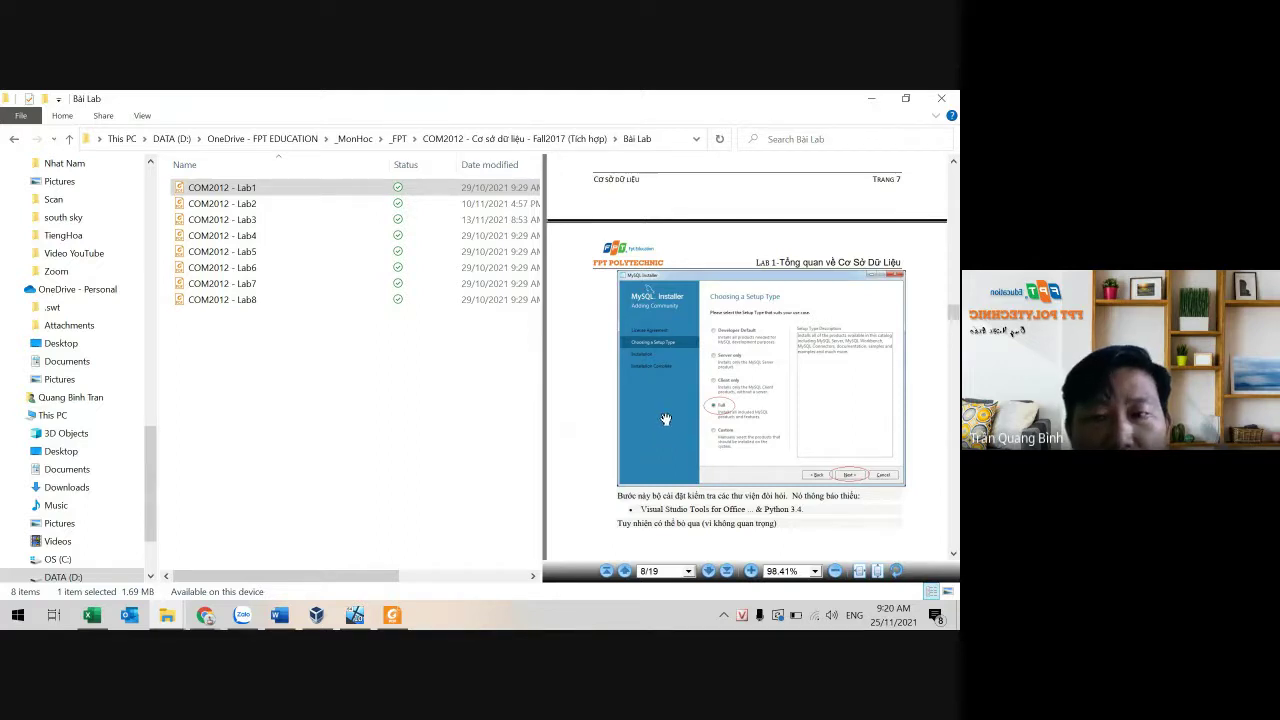
Step: Return to the Excel attendance workbook, read the comment on cell N38, and select cell P38 in the 25-Jan column
click(91, 614)
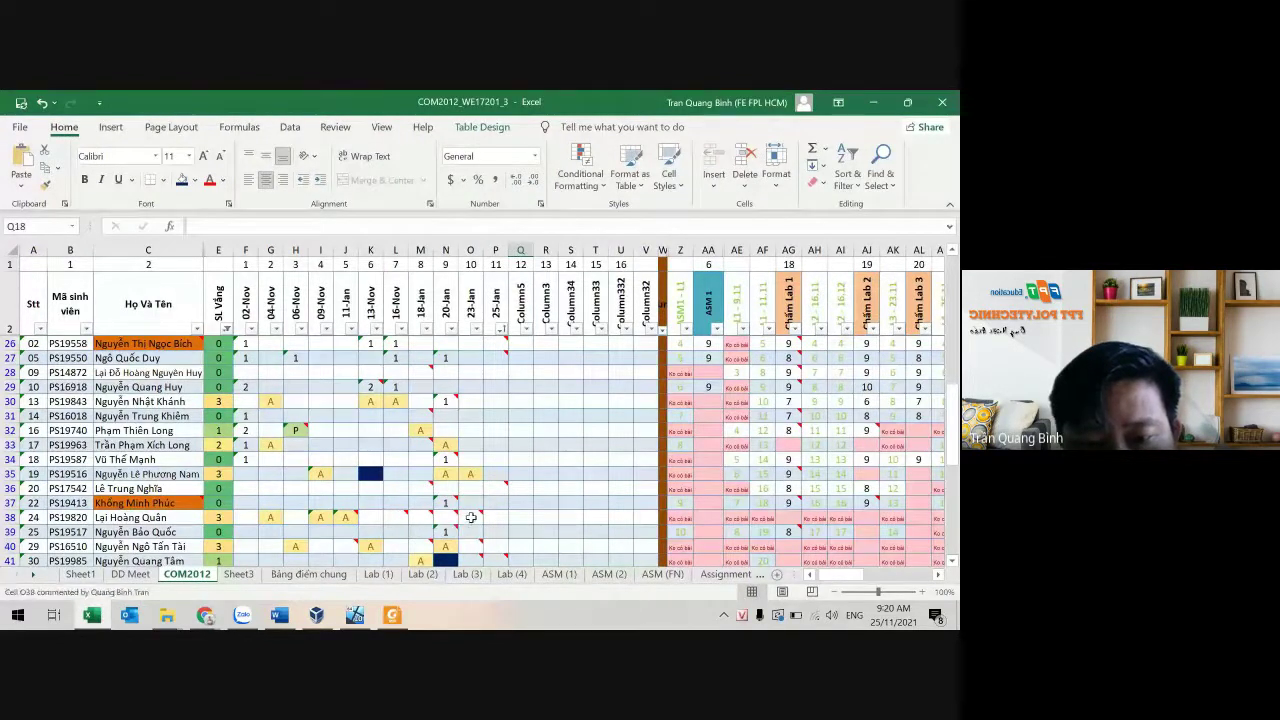
mouse_move(470, 517)
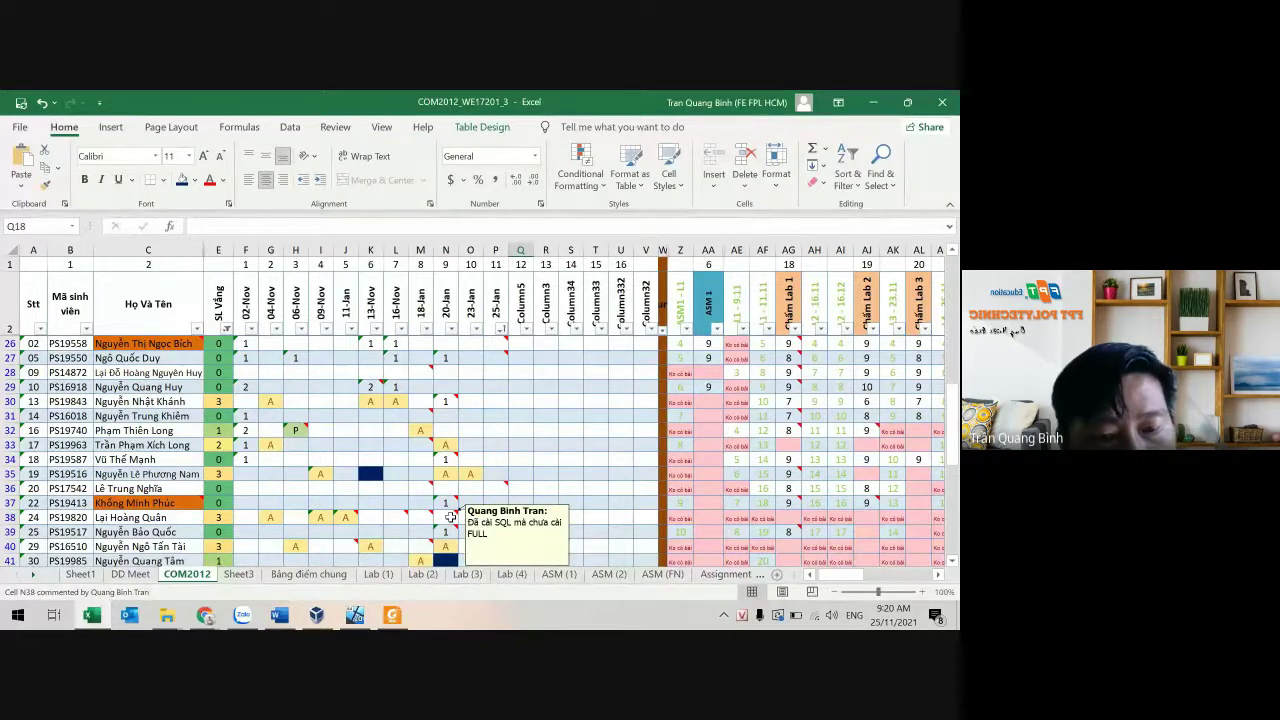
click(451, 516)
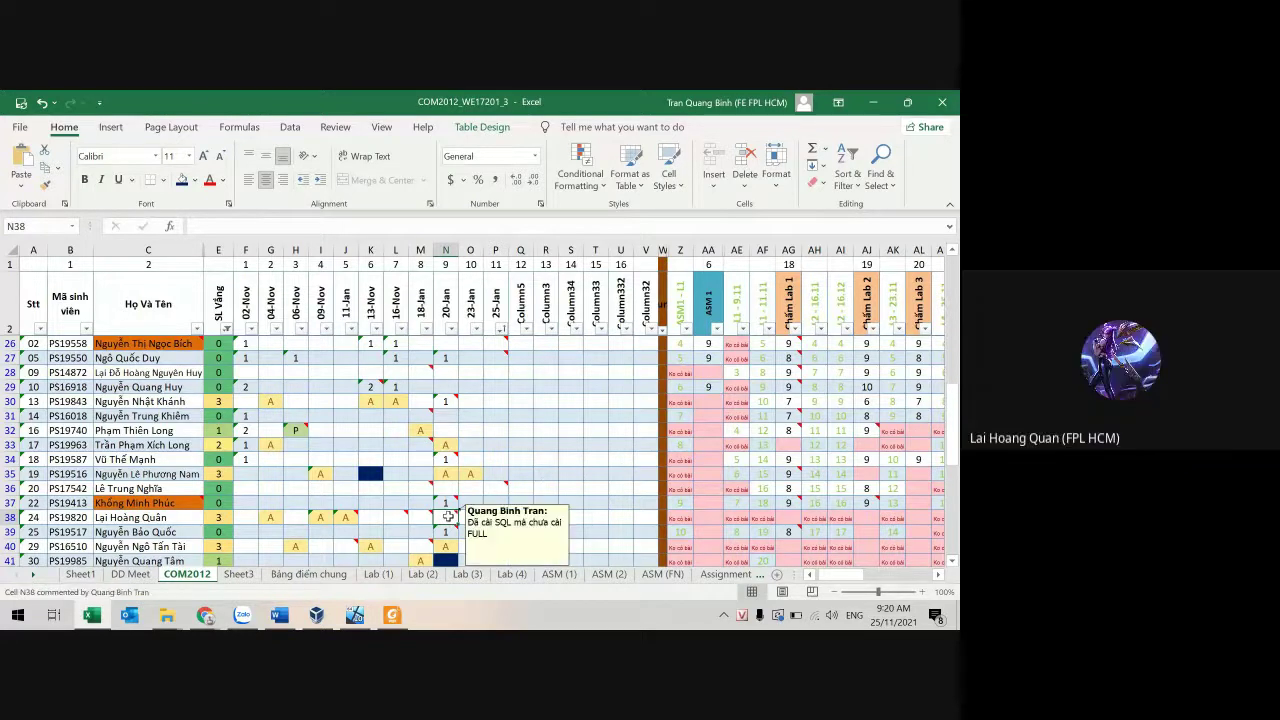
click(487, 512)
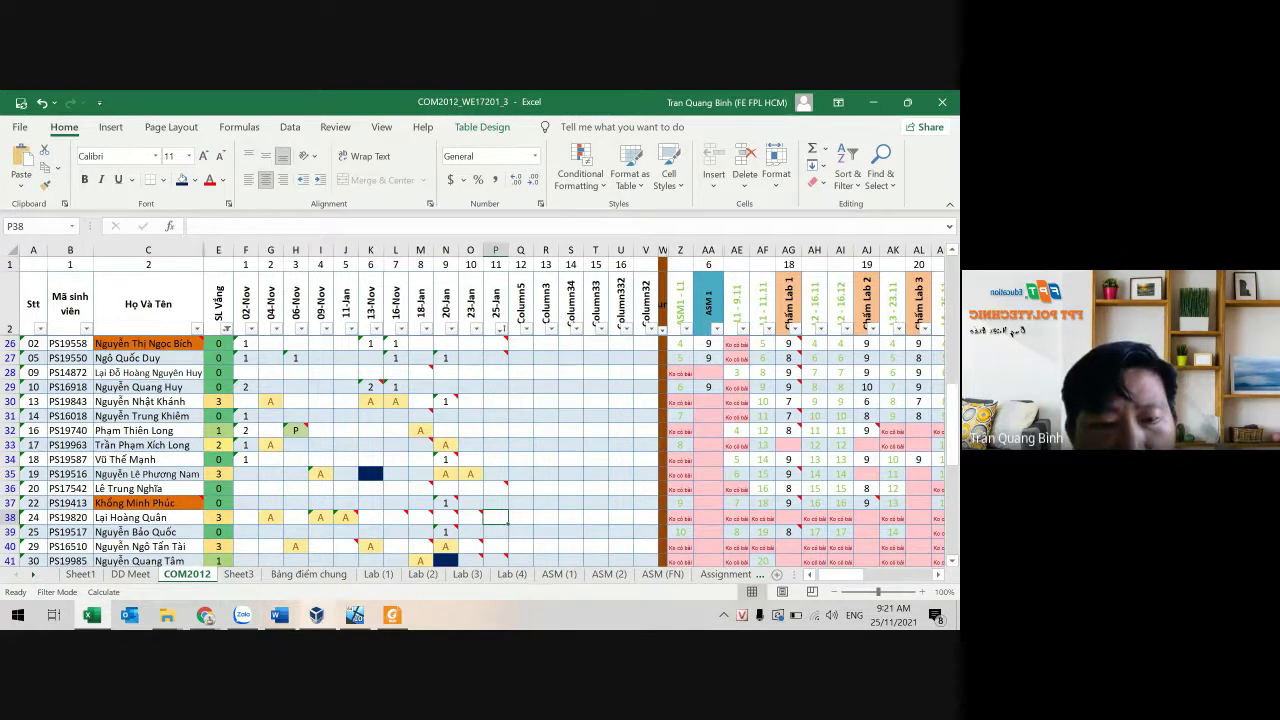
Step: Switch to the ASM_FULL window in File Explorer and open the "Source cai dat" folder under DataShareMayAo, "Tai nguyen Sinh Vien - mySQL"
mouse_move(168, 620)
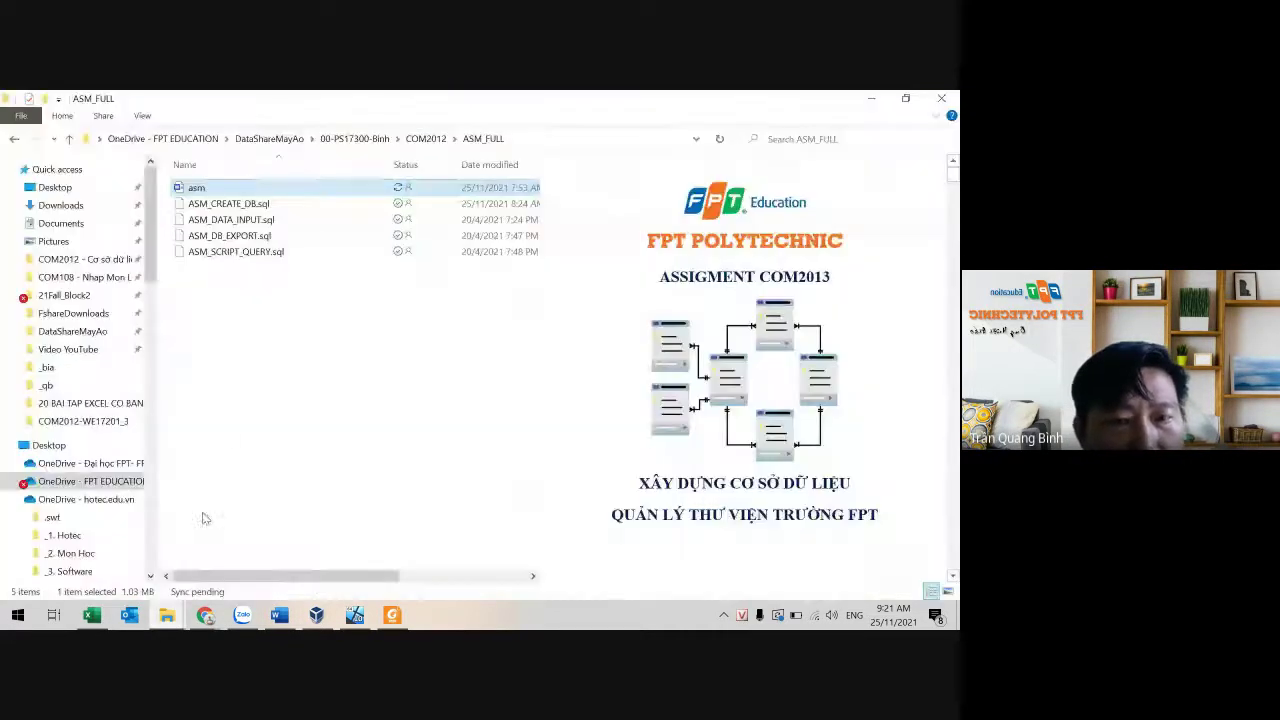
click(209, 548)
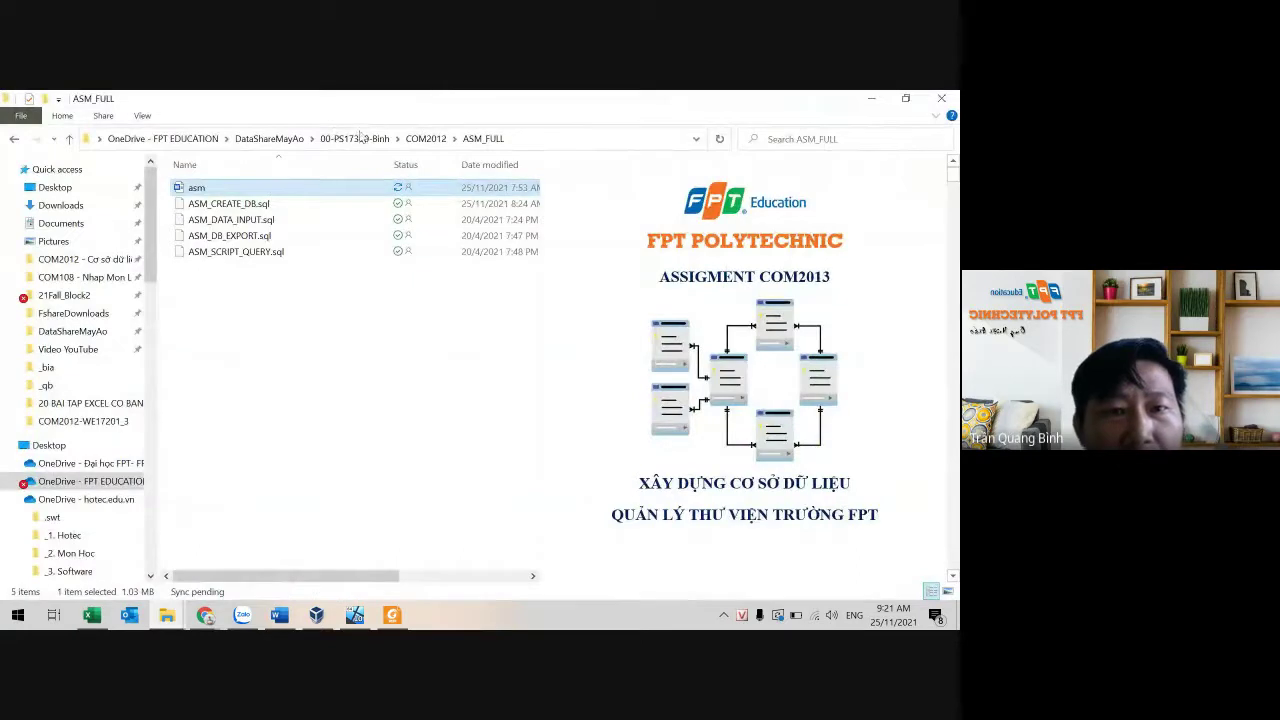
click(255, 140)
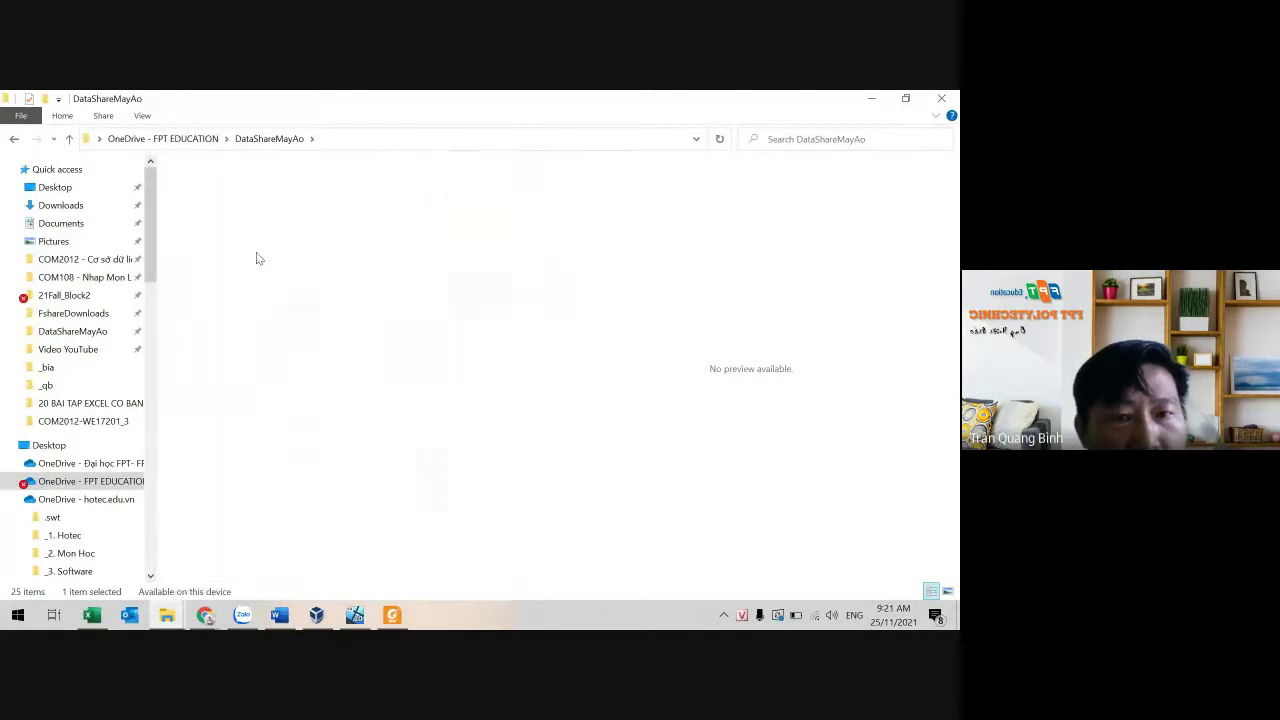
click(269, 139)
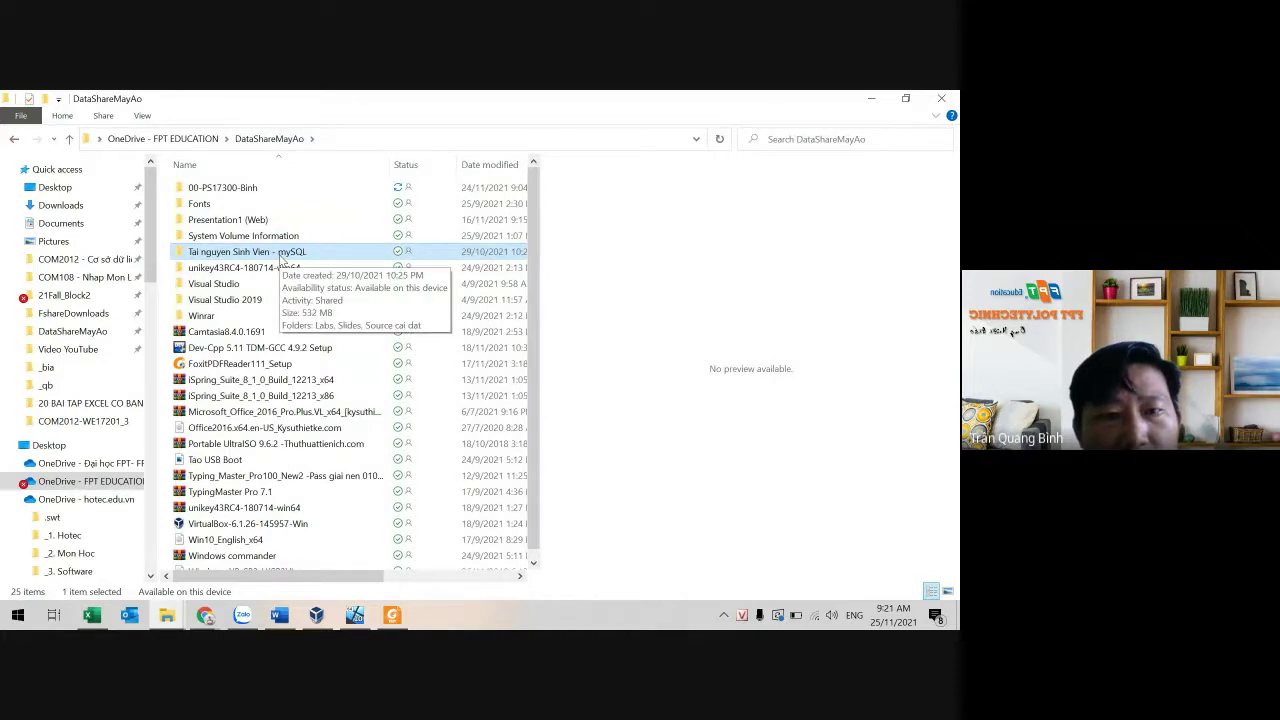
double_click(281, 257)
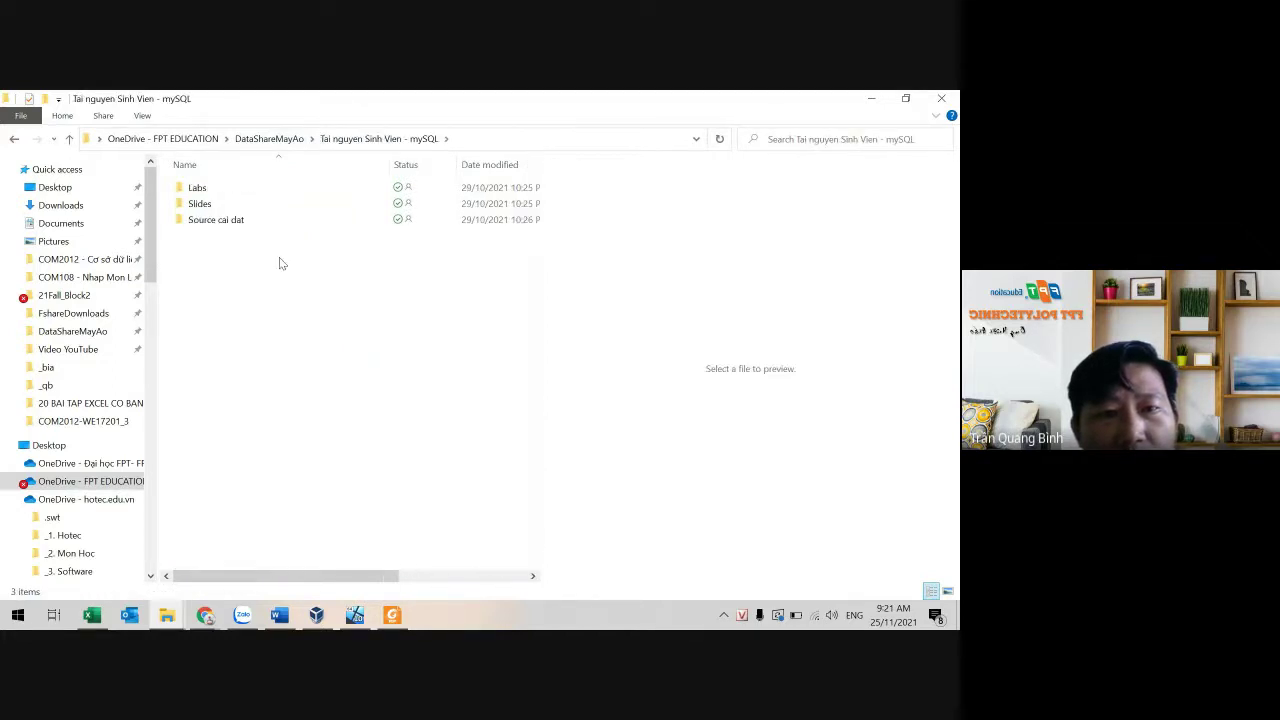
double_click(238, 221)
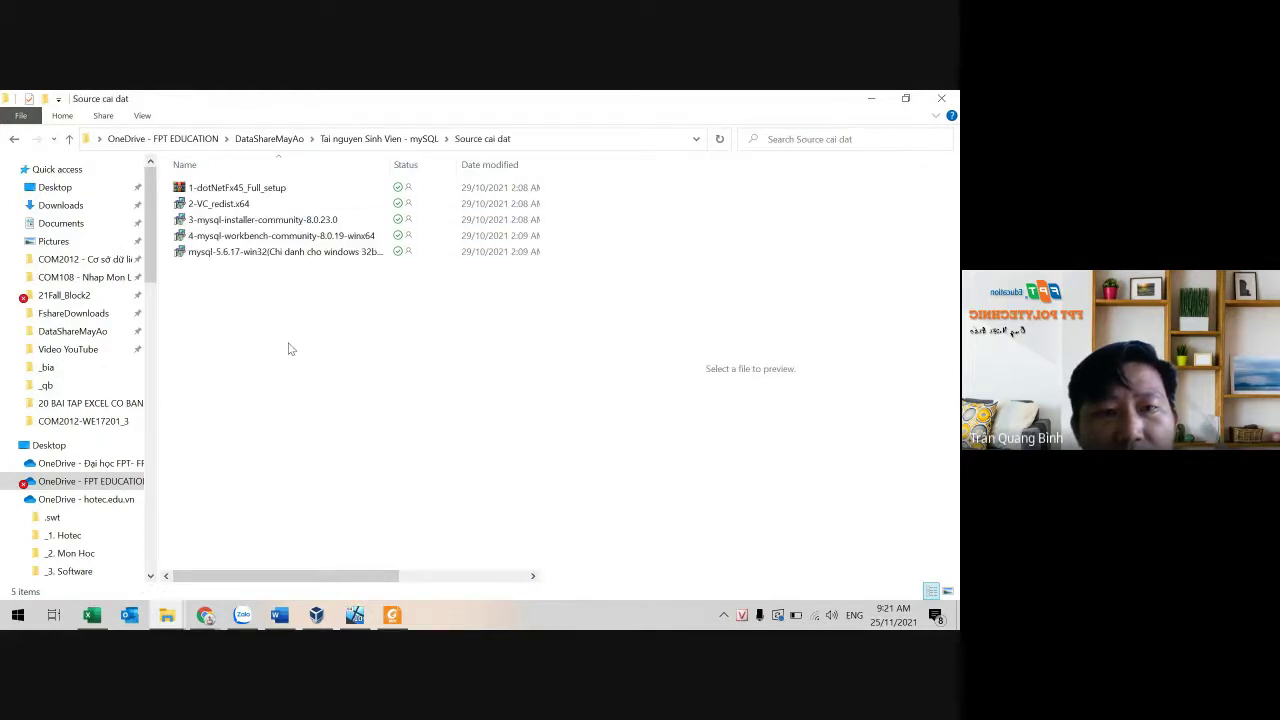
Step: Point out the setup files 1-dotNetFx45_Full_setup, 2-VC_redist.x64, 3-mysql-installer-community-8.0.23.0 and the mysql-5.6.17-win32 installer one by one
click(231, 191)
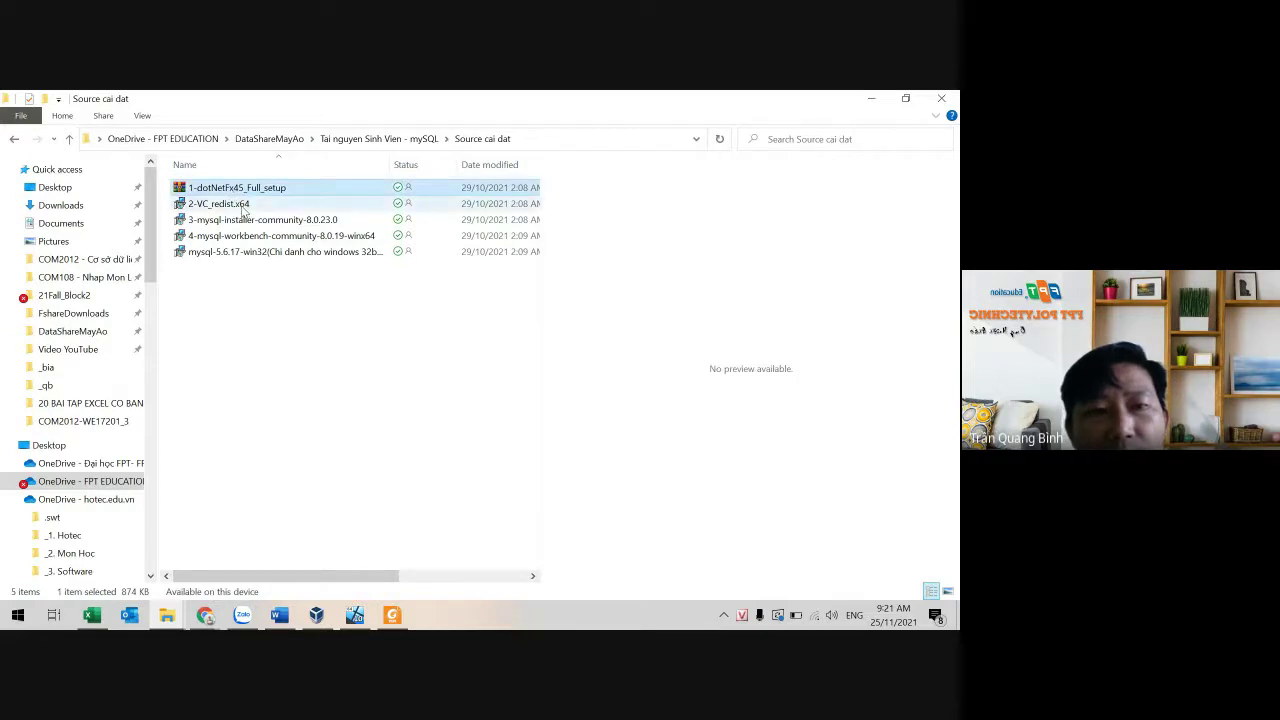
click(243, 207)
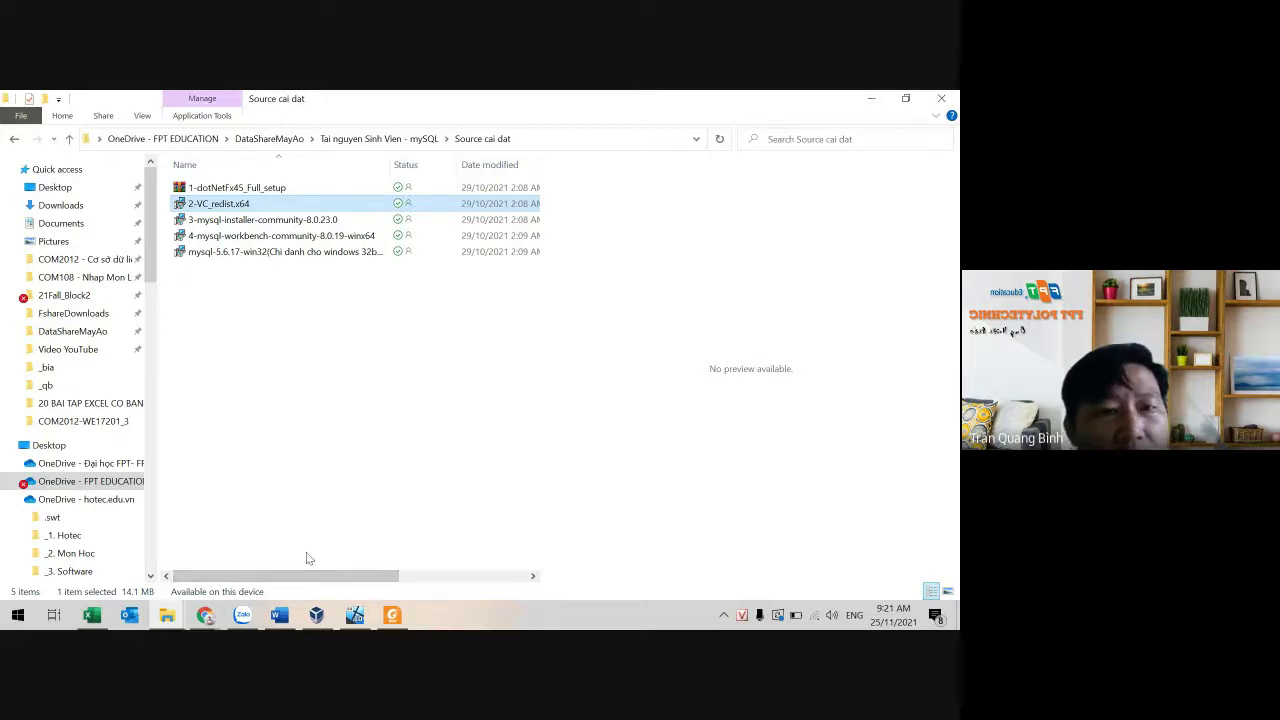
click(245, 220)
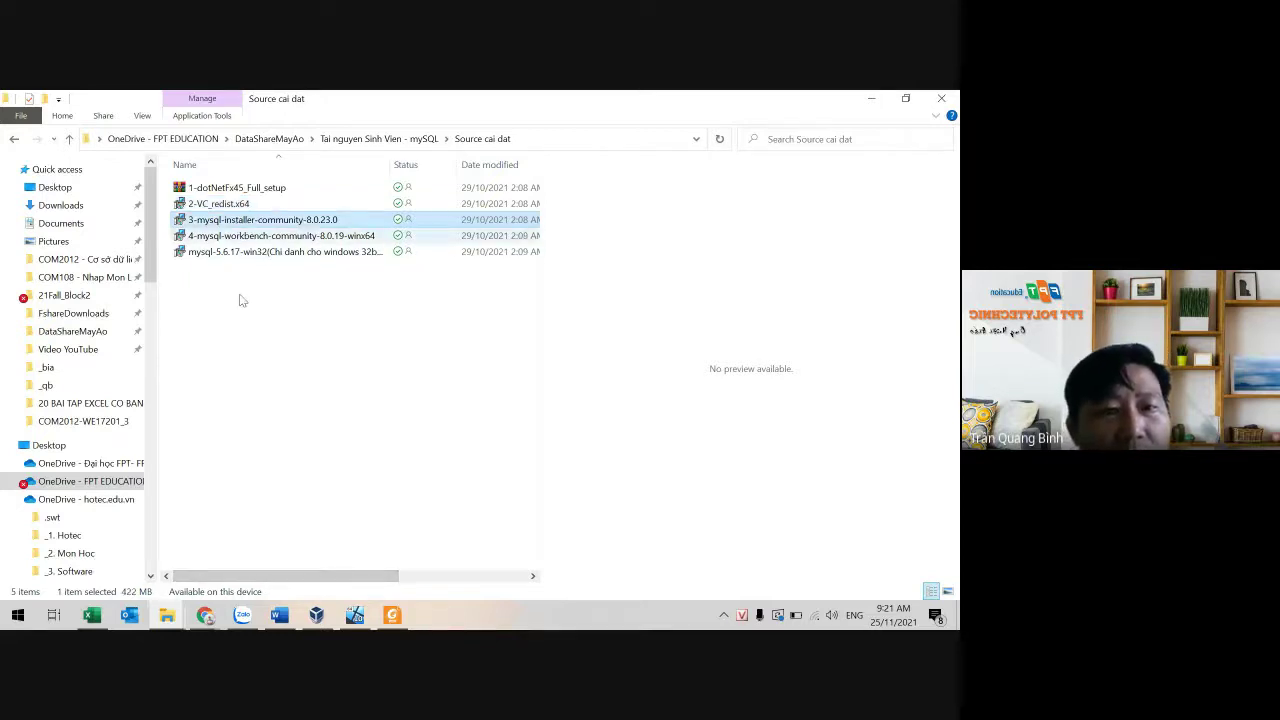
mouse_move(354, 624)
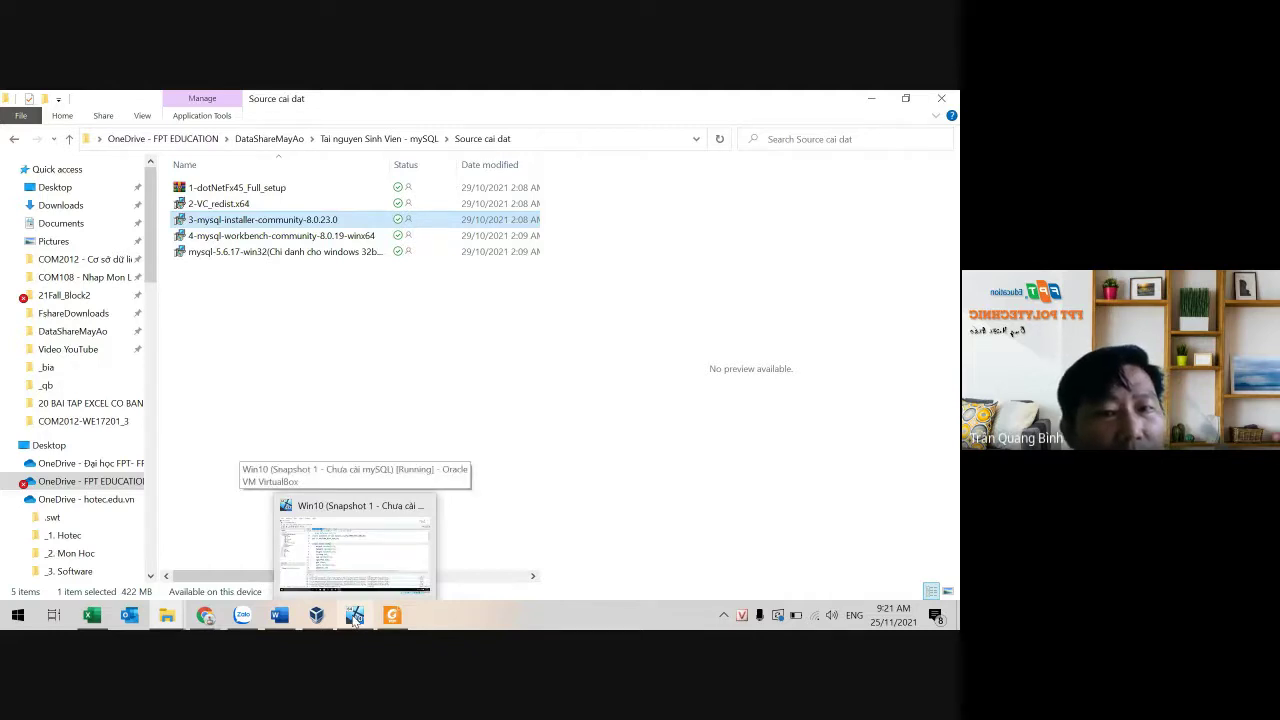
click(330, 252)
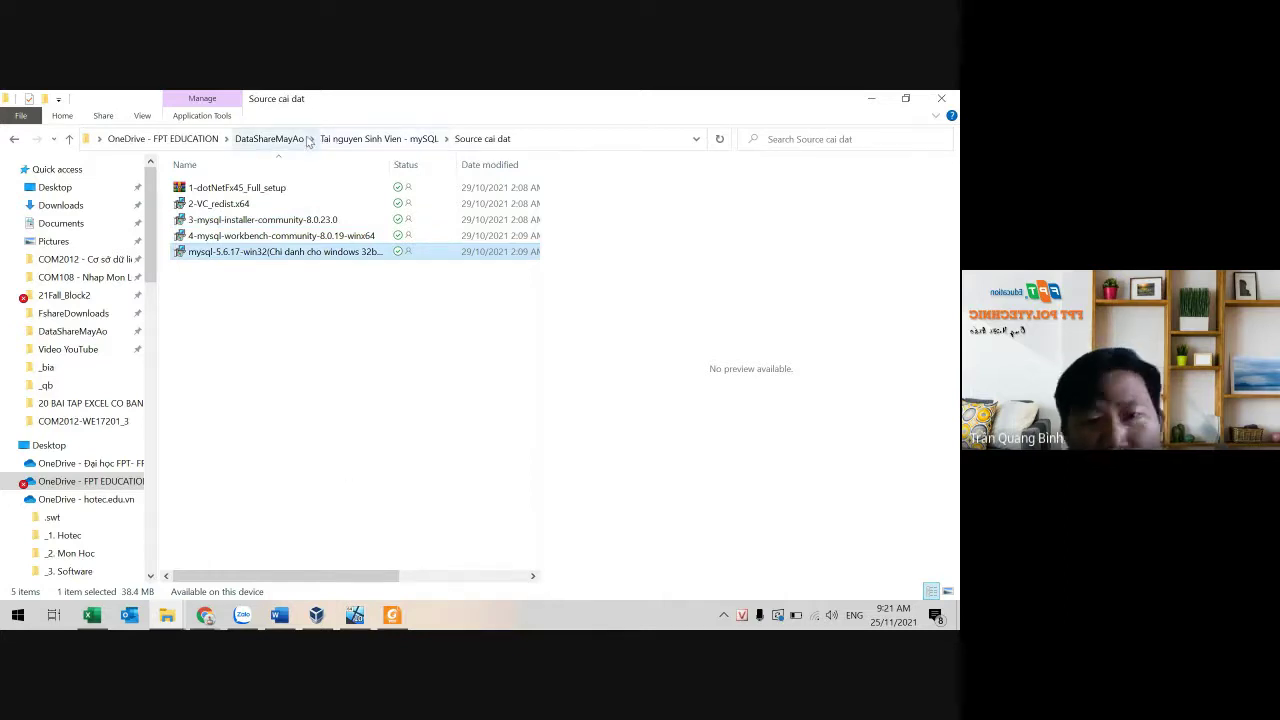
Step: Go back to the DataShareMayAo folder, highlight the name of the "Tai nguyen Sinh Vien - mySQL" folder, and open that folder again
click(268, 139)
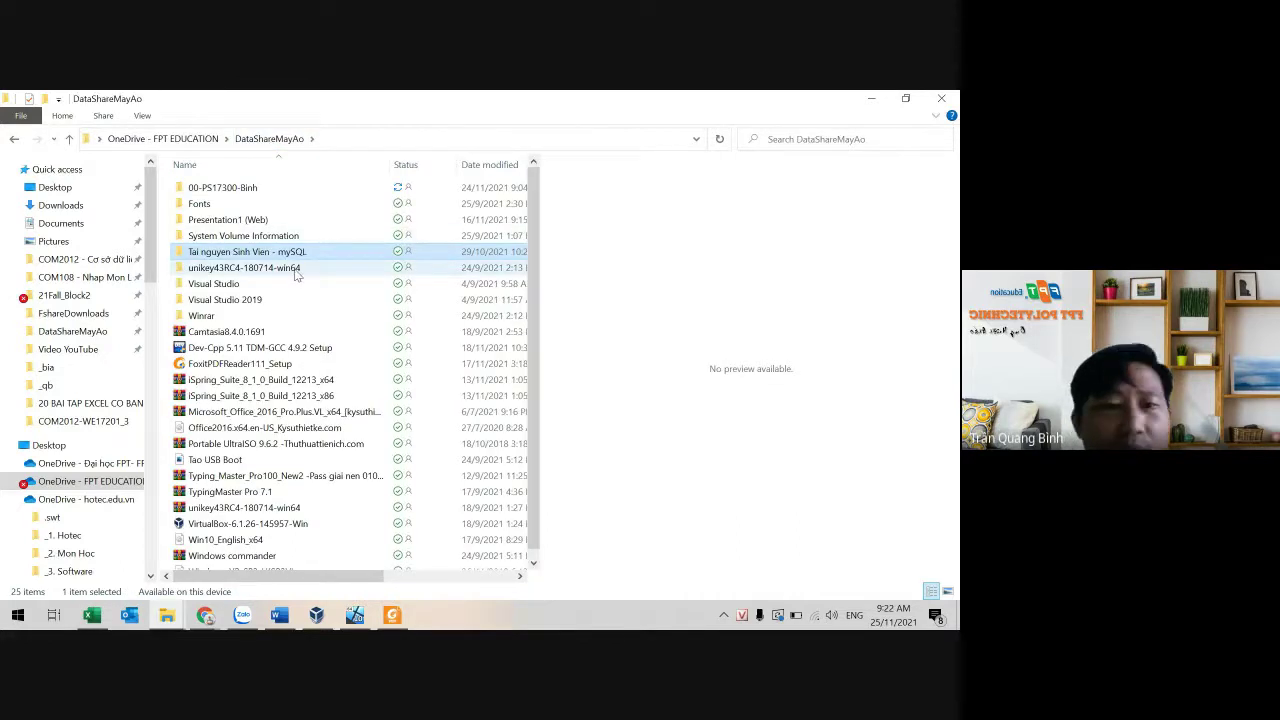
key(F2)
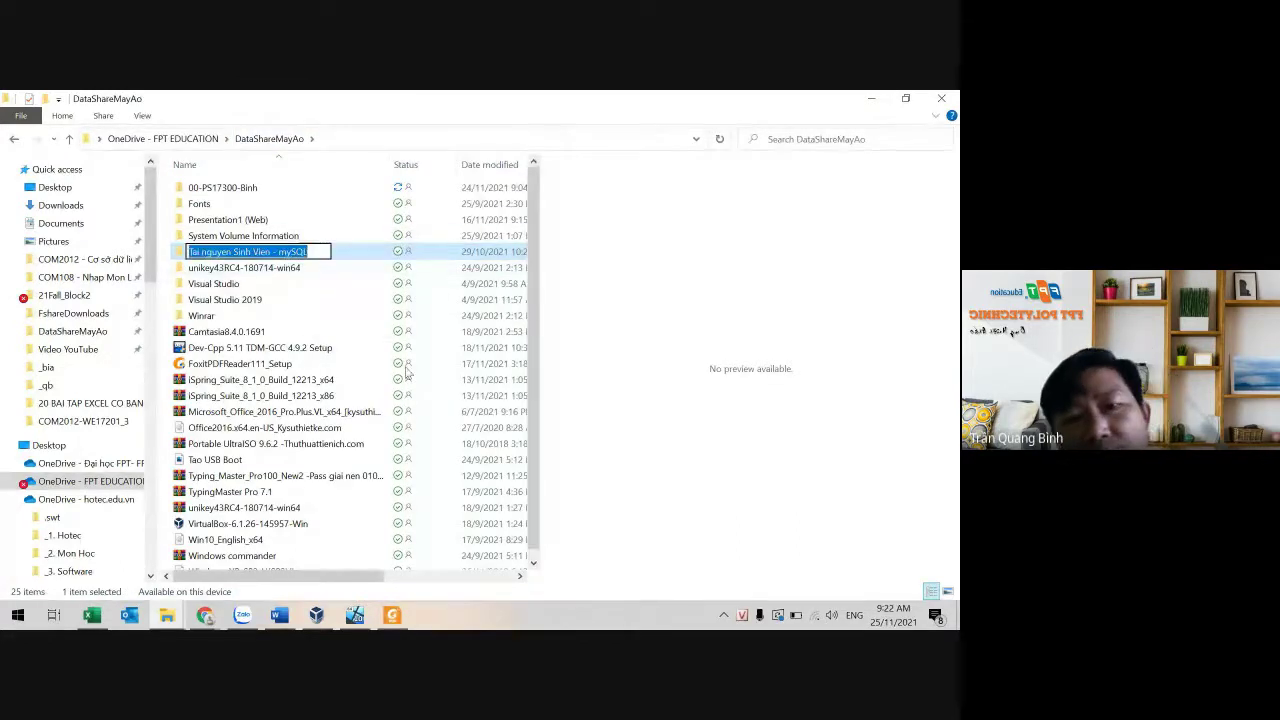
double_click(334, 252)
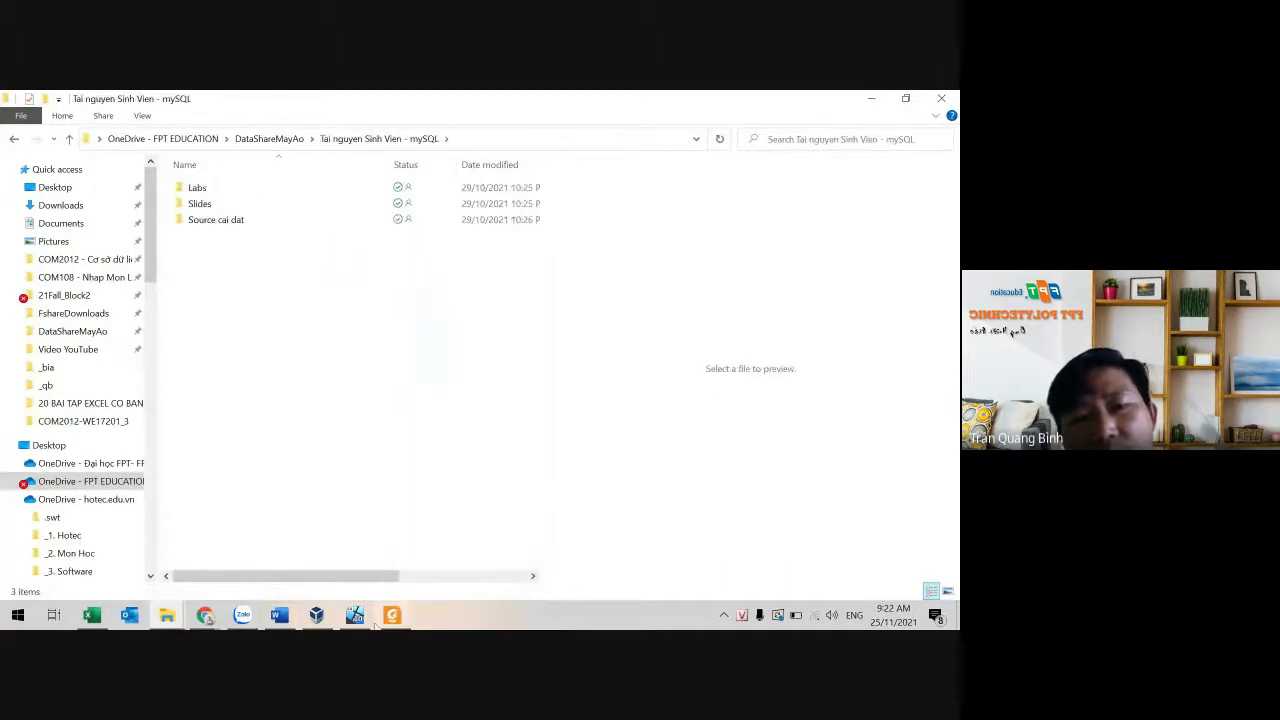
mouse_move(388, 617)
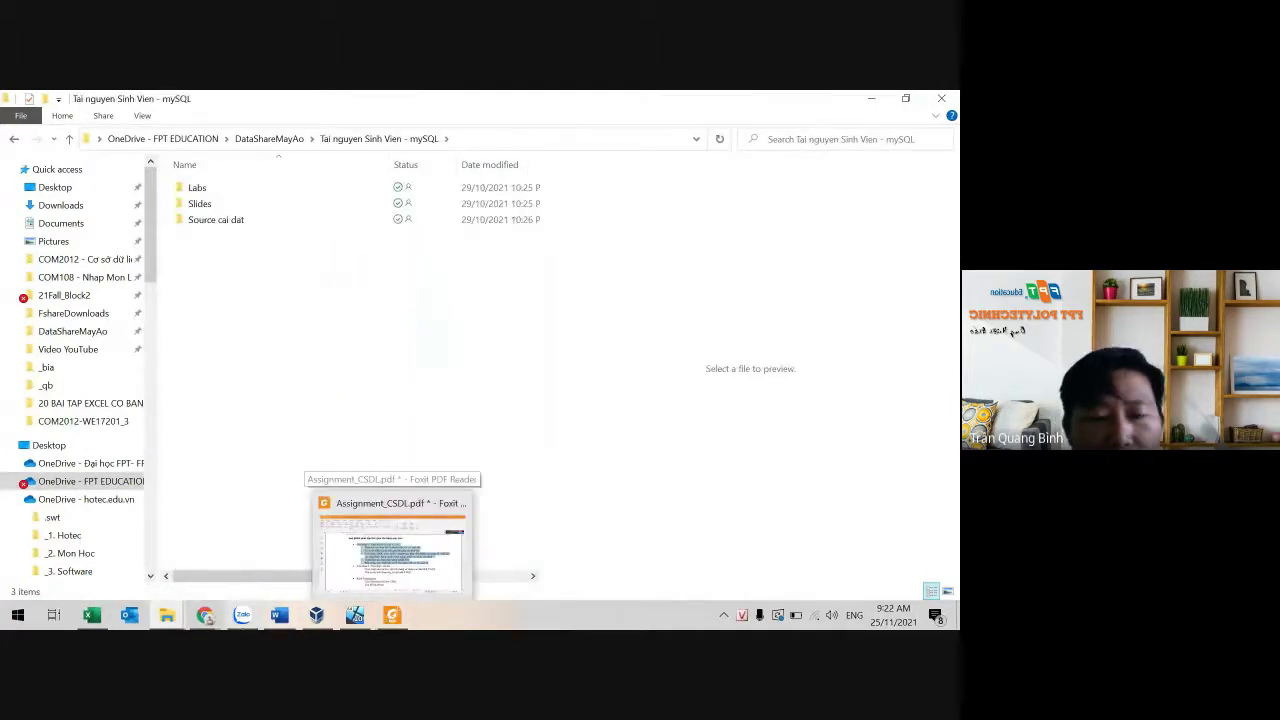
Step: Switch to the Excel workbook and examine the students' lab grades on the COM2012 sheet, including the Lab 5 grade in cell AO43
mouse_move(205, 616)
click(104, 618)
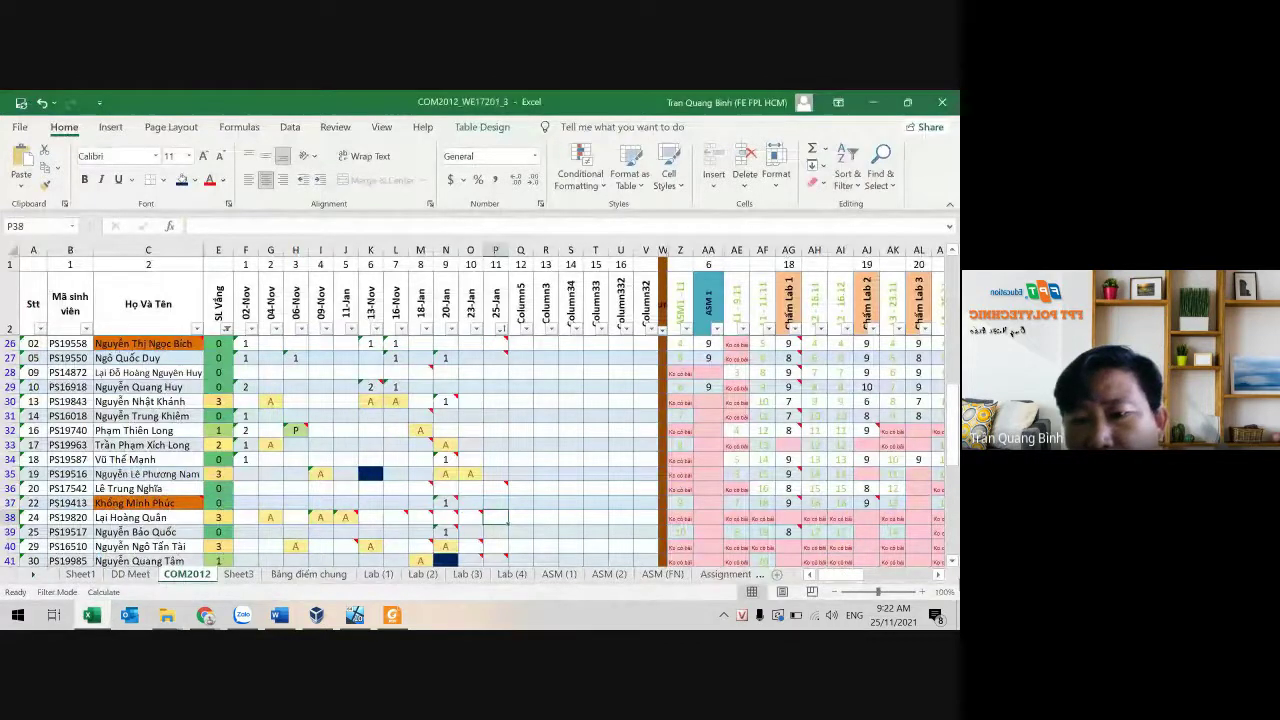
scroll(942, 580, right, 5)
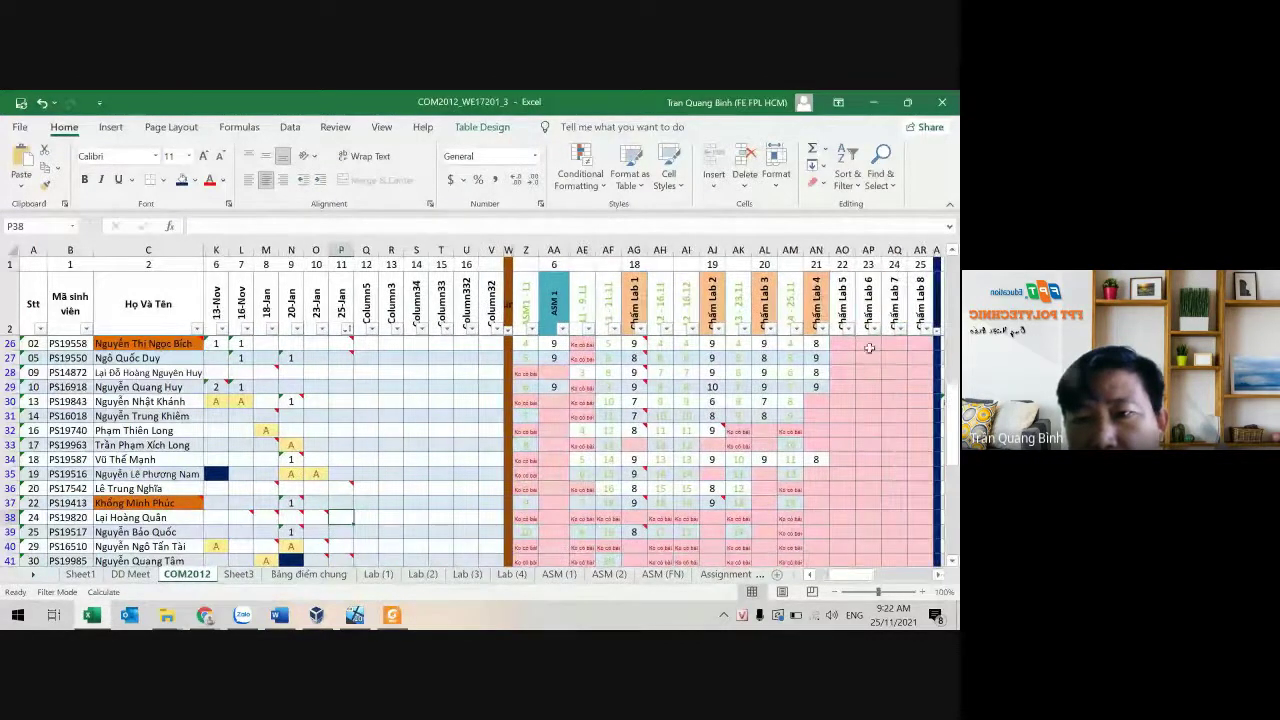
scroll(876, 400, up, 5)
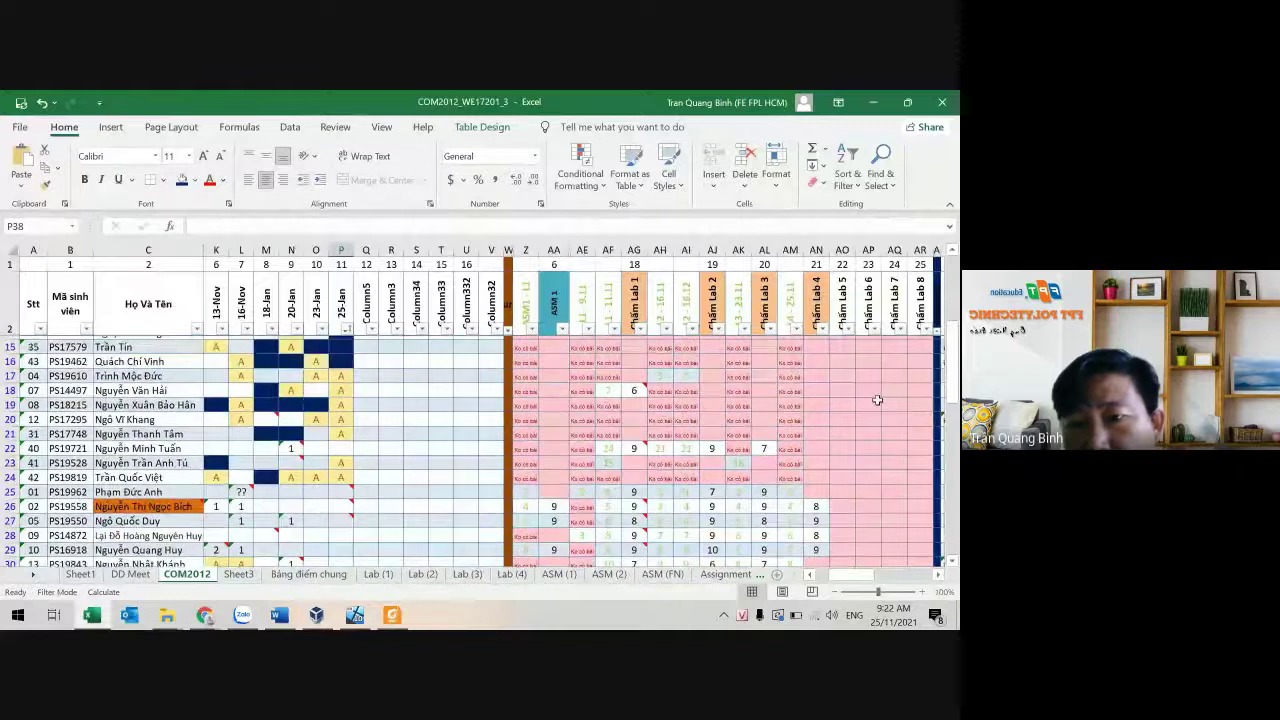
scroll(878, 407, down, 9)
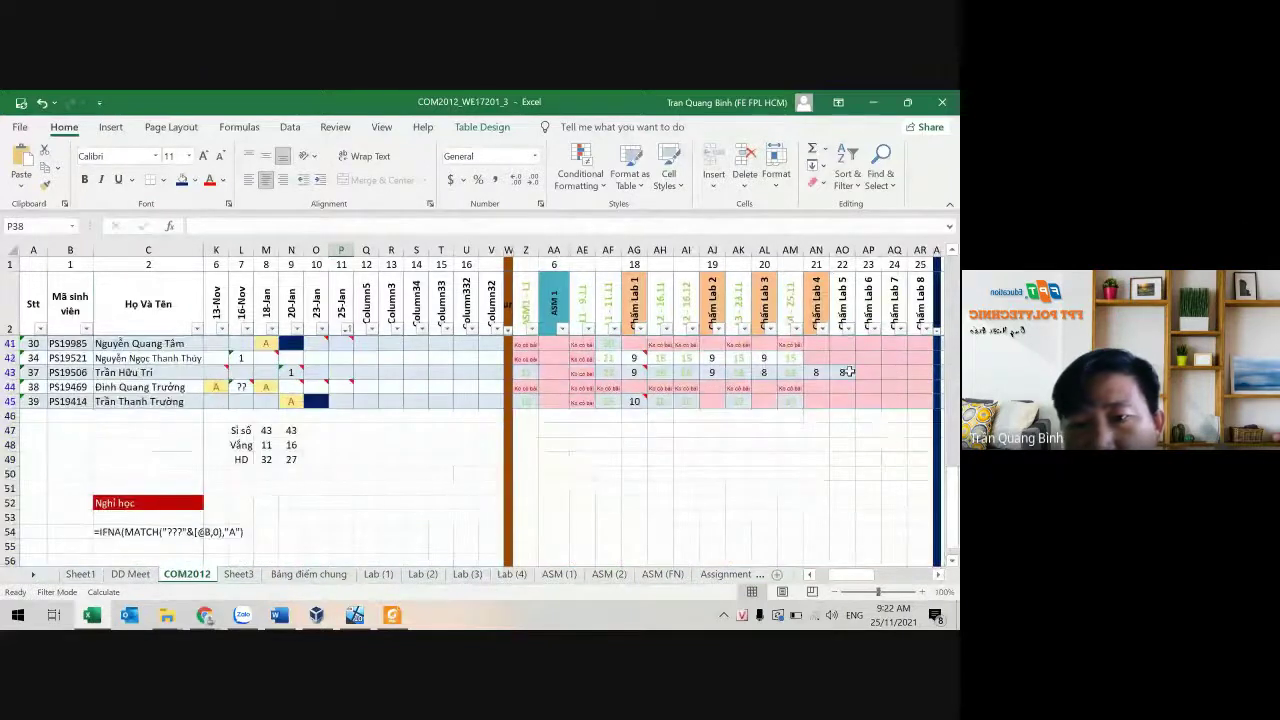
click(842, 372)
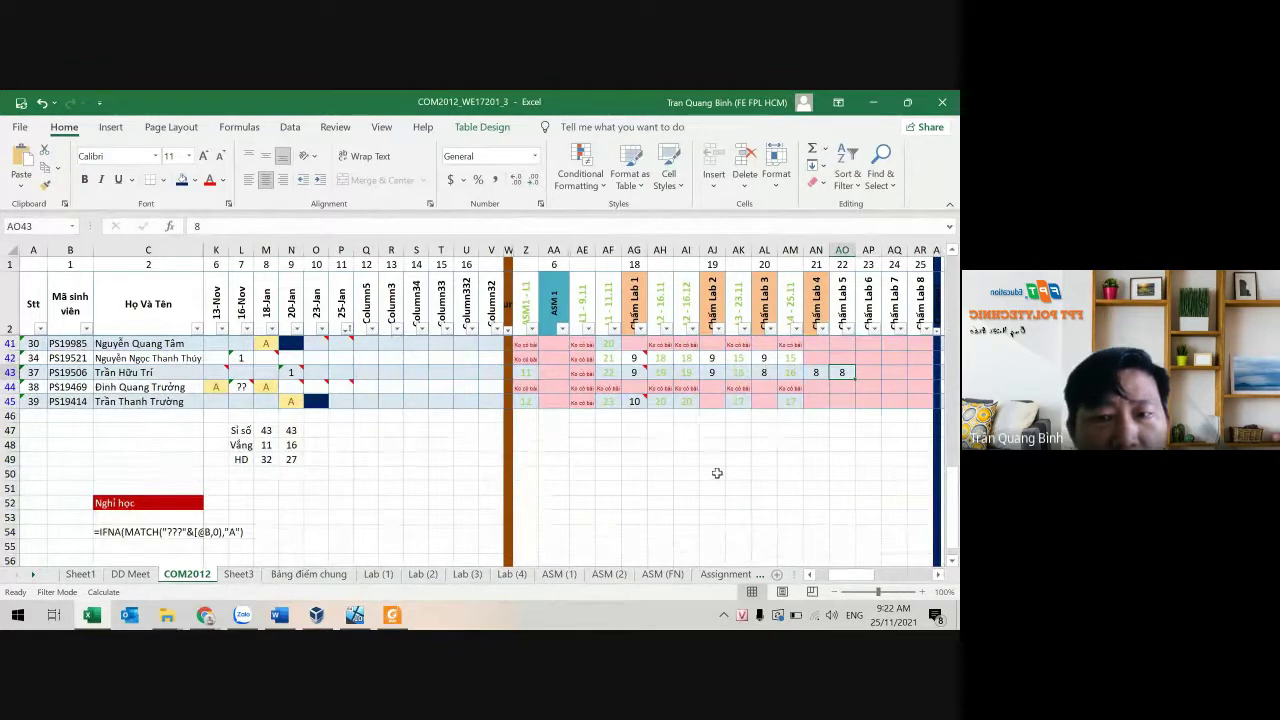
scroll(348, 487, up, 4)
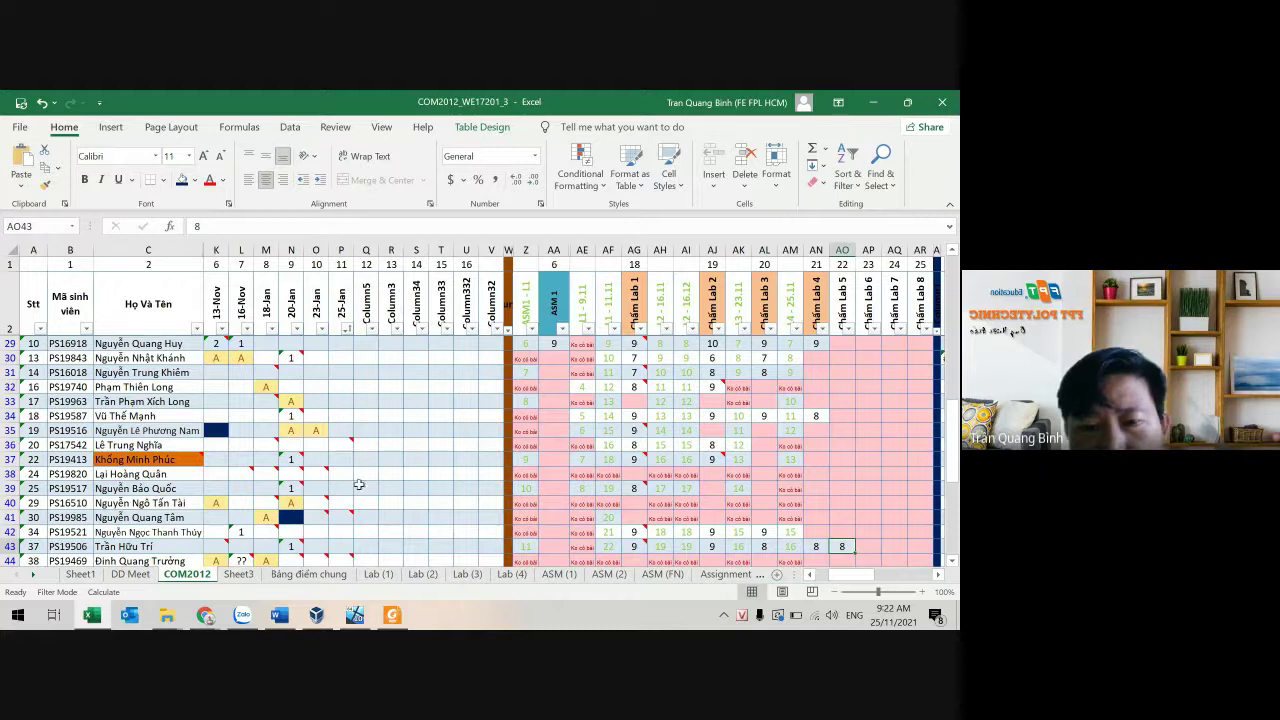
scroll(351, 486, down, 2)
scroll(351, 486, down, 1)
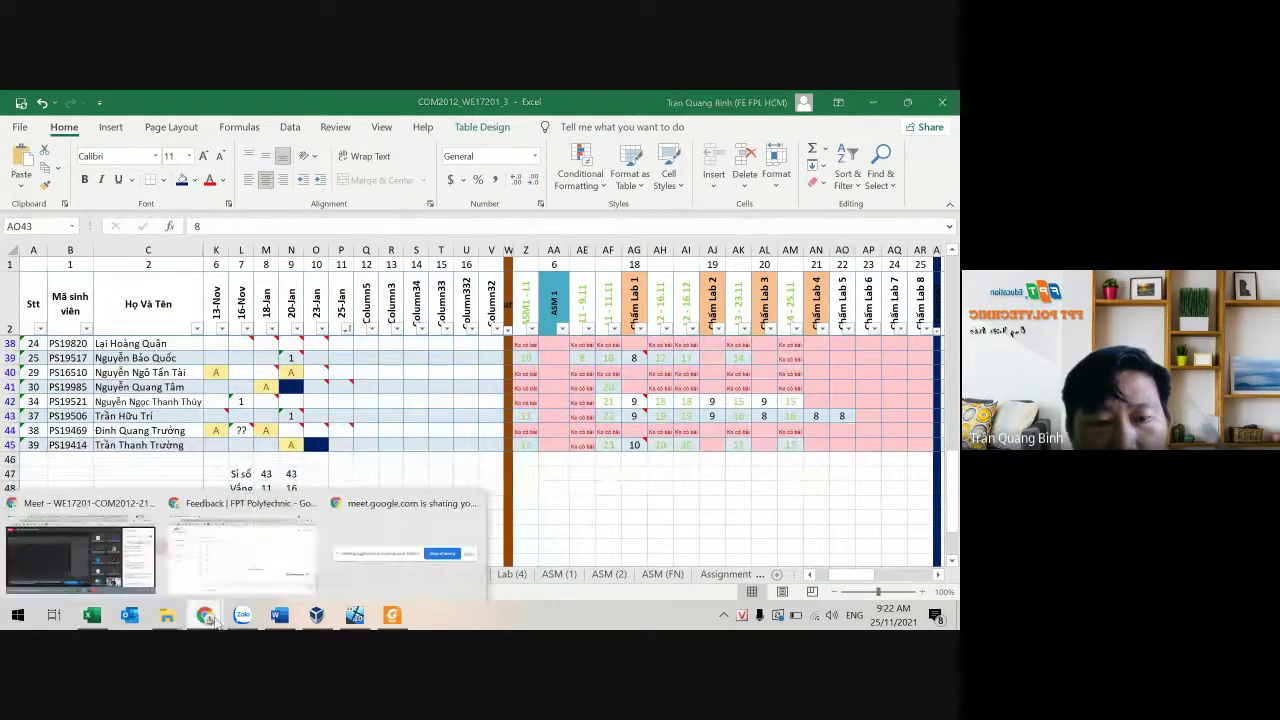
Step: Switch to Chrome, view the Feedback form's response summary, and check the latest entries in the Feedback (Responses) spreadsheet
key(alt+Tab)
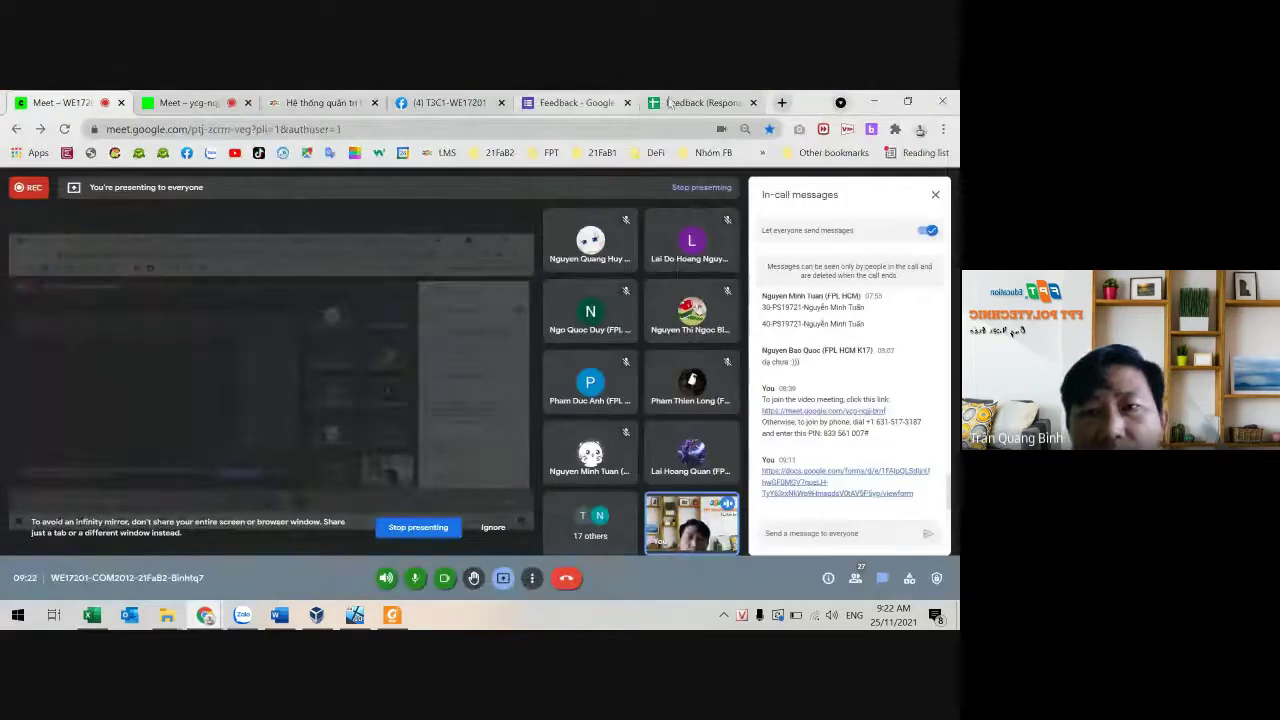
click(563, 104)
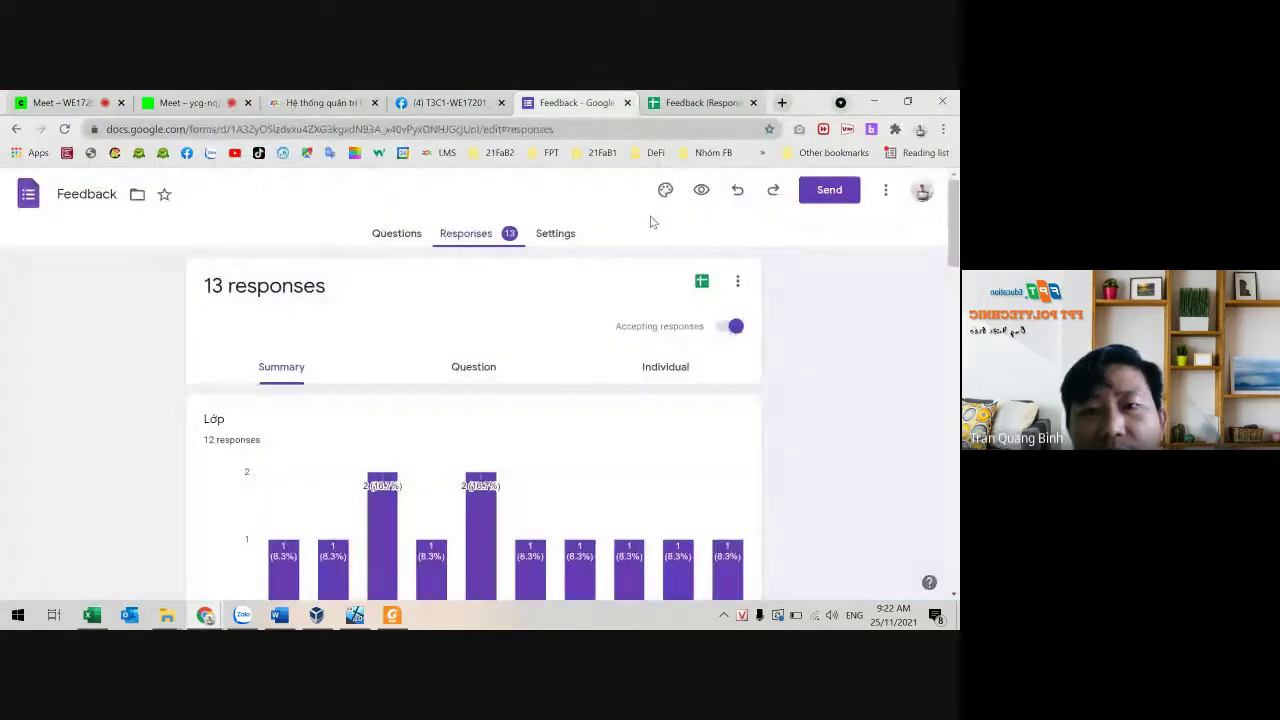
click(680, 101)
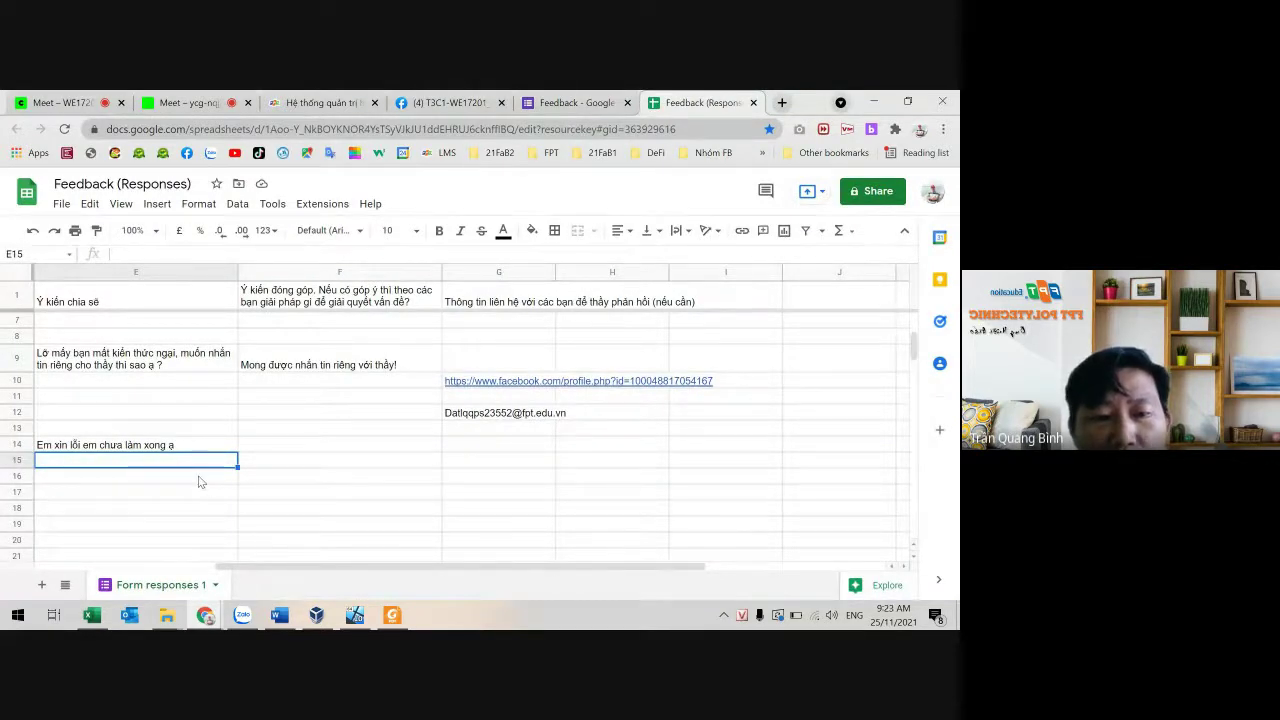
click(199, 482)
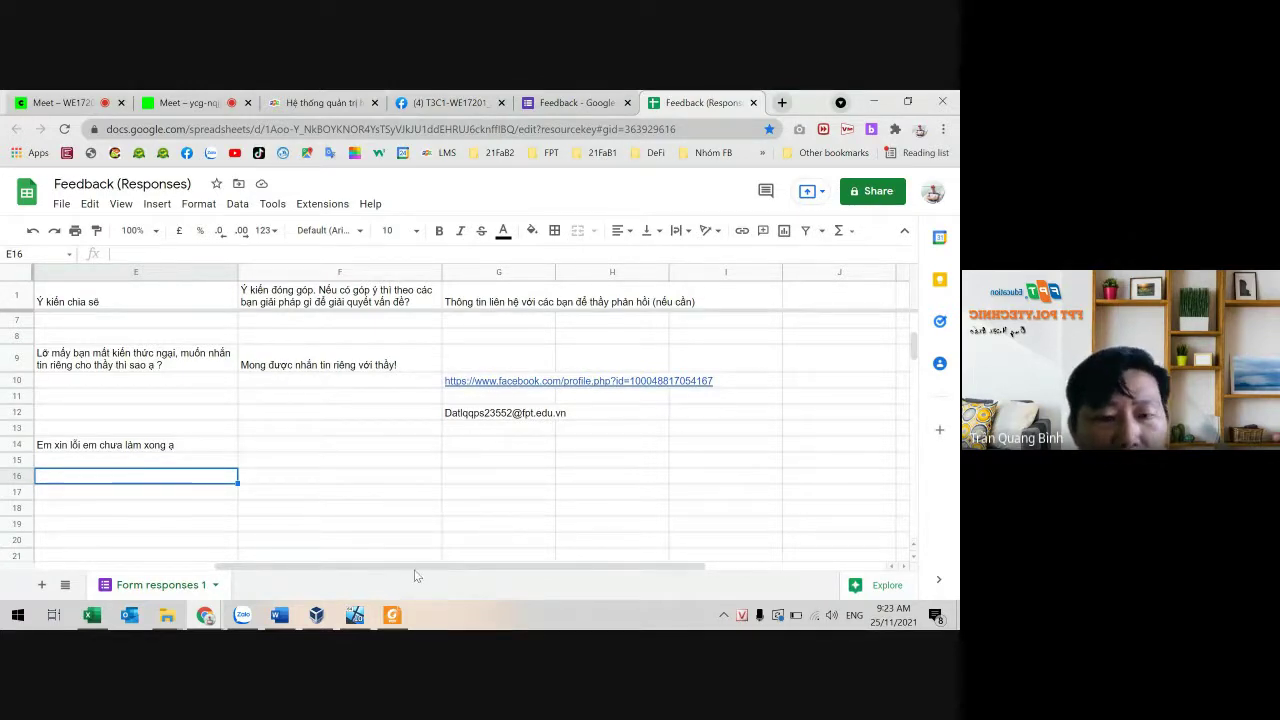
Step: Switch to the Excel workbook and examine the attendance and lab grades of the student in row 42 of the COM2012 sheet
click(93, 614)
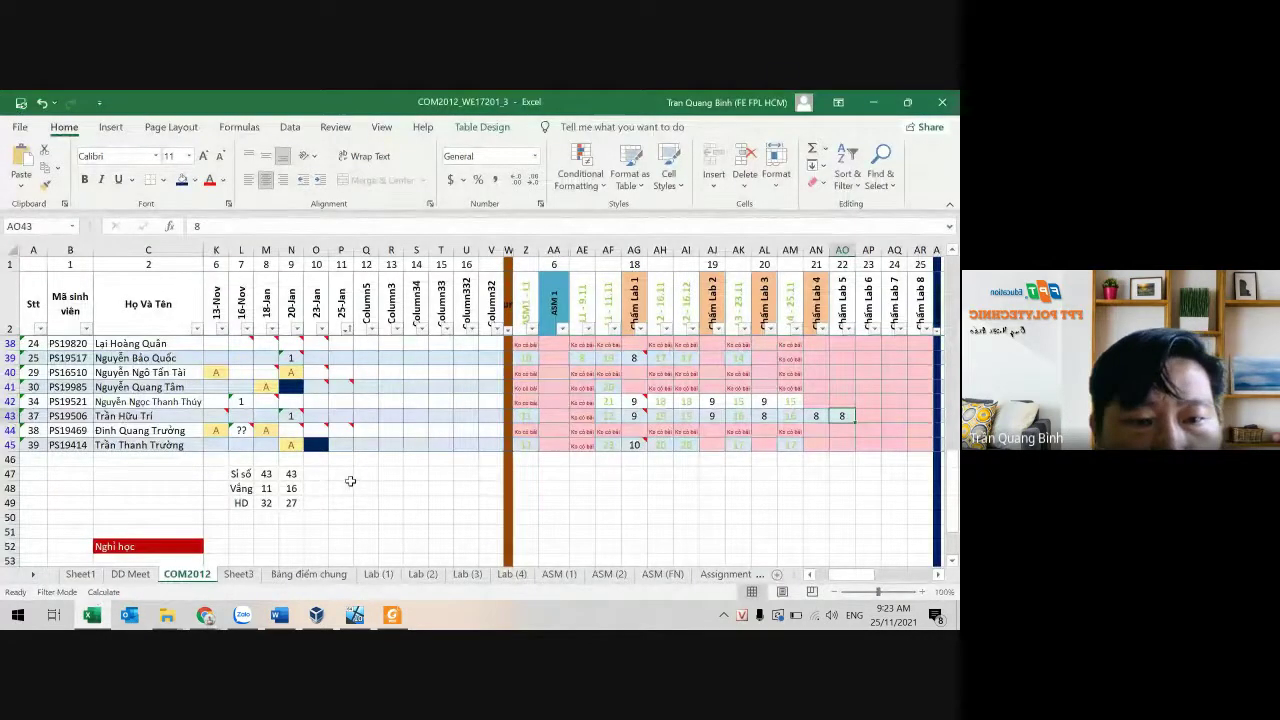
click(284, 400)
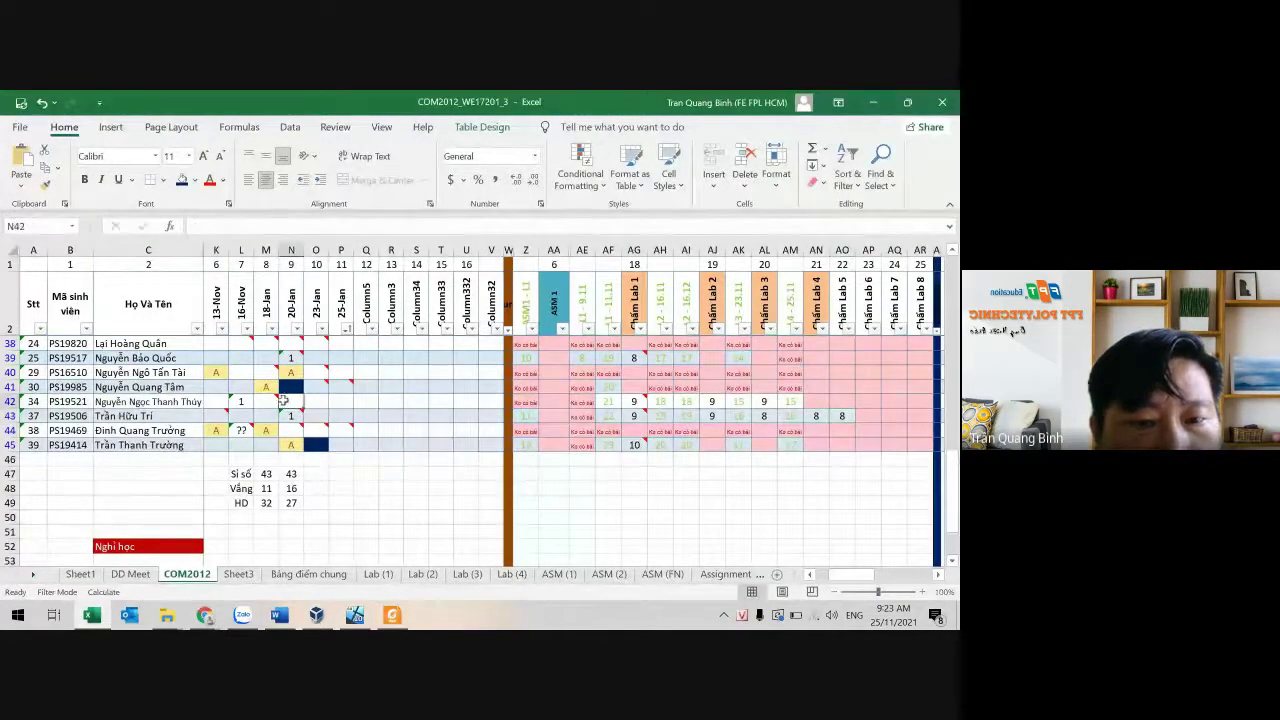
click(10, 401)
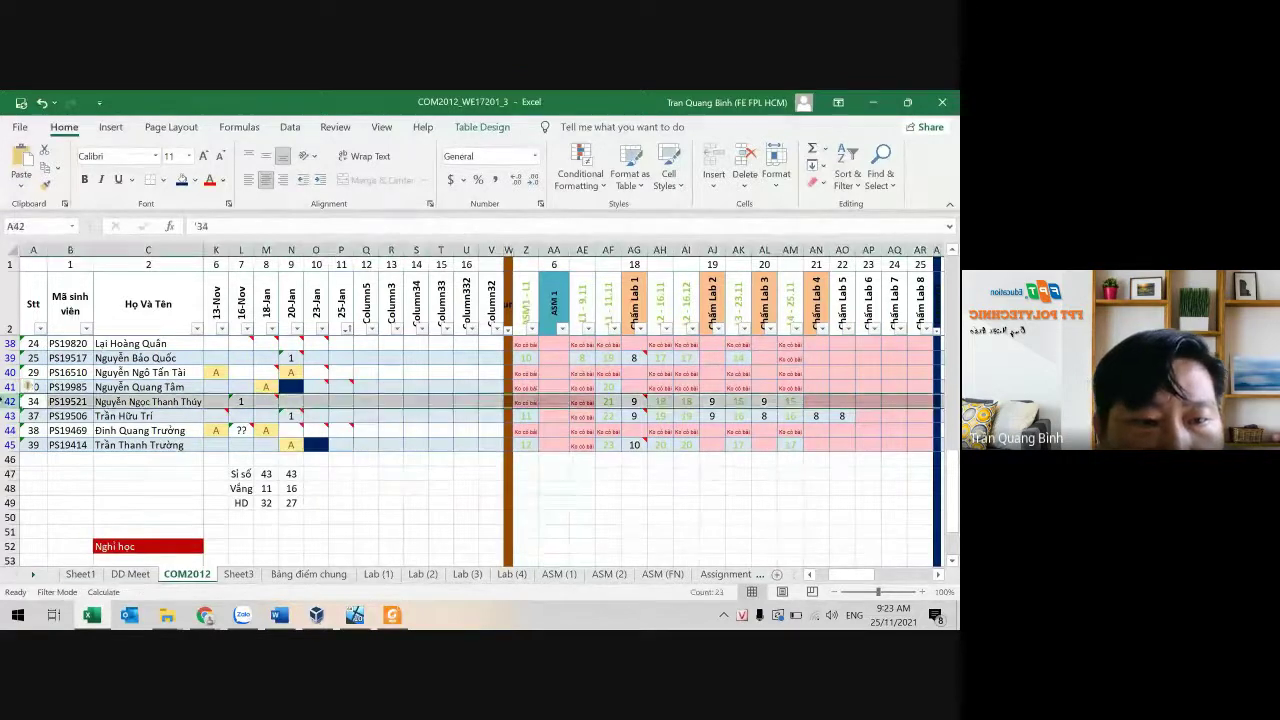
click(341, 401)
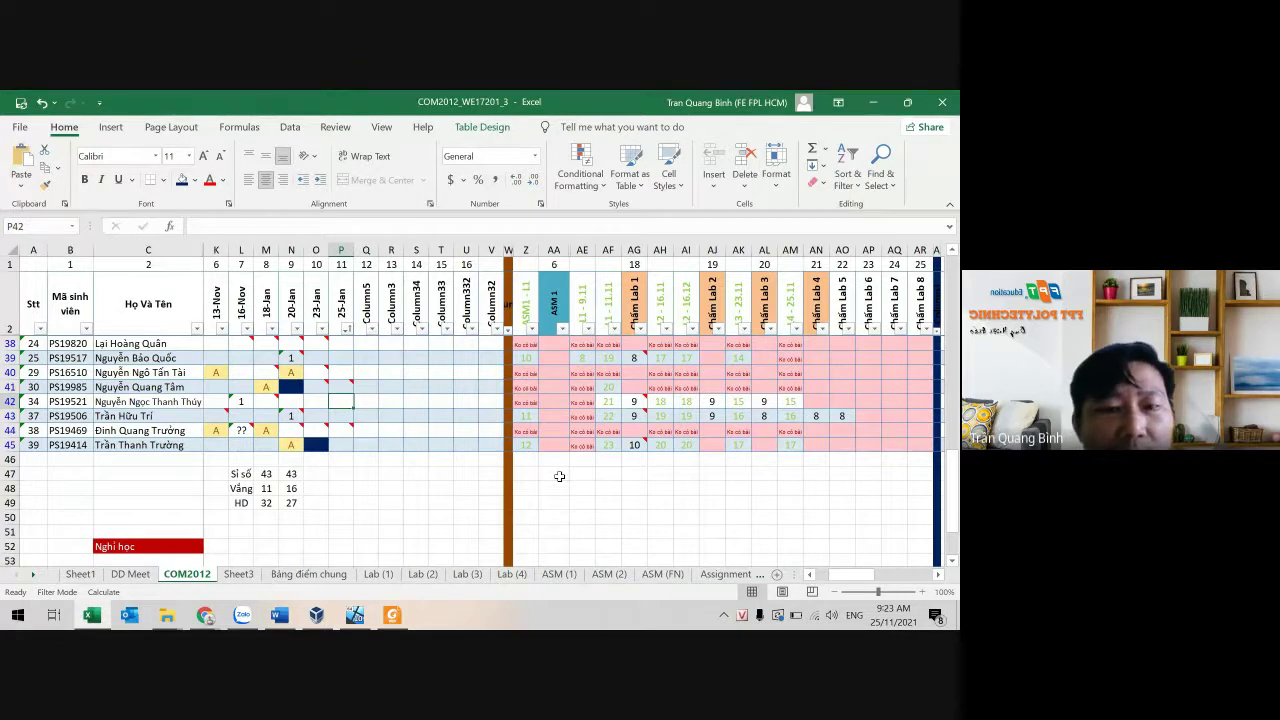
Step: Examine the attendance and lab grades of the student in row 11, including the 16-Nov attendance cell L11
scroll(565, 476, up, 3)
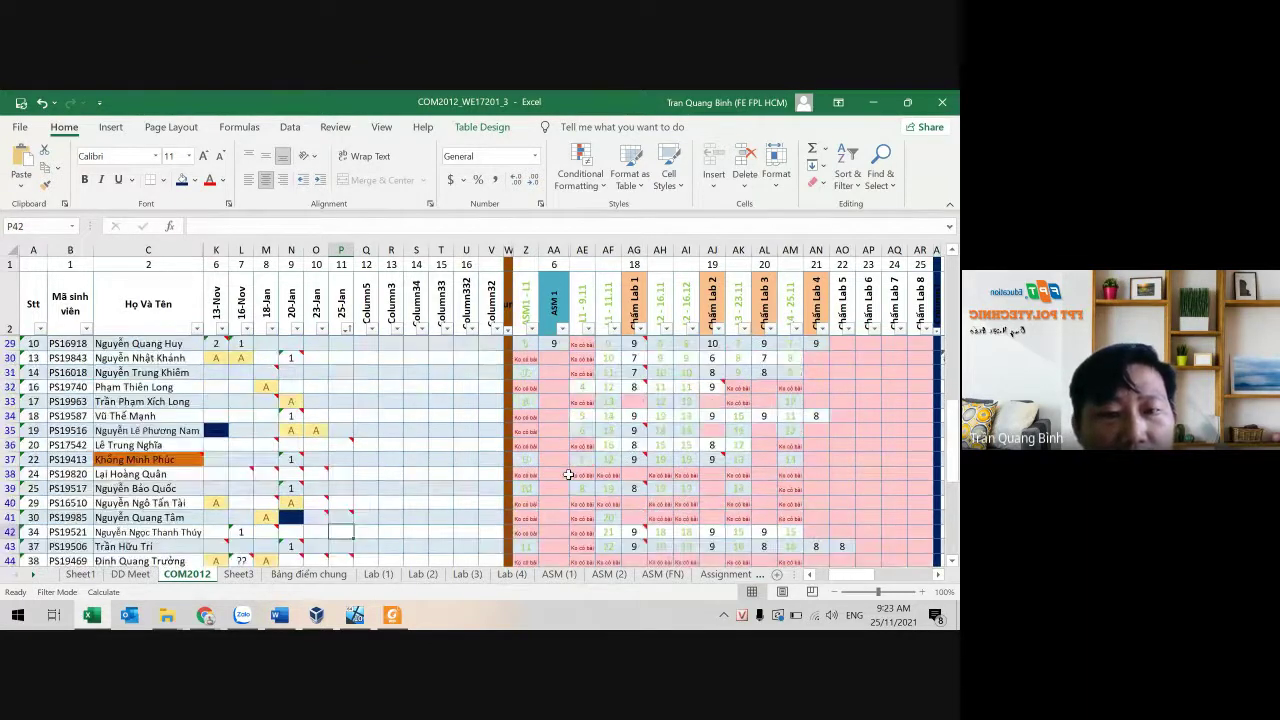
scroll(568, 476, up, 6)
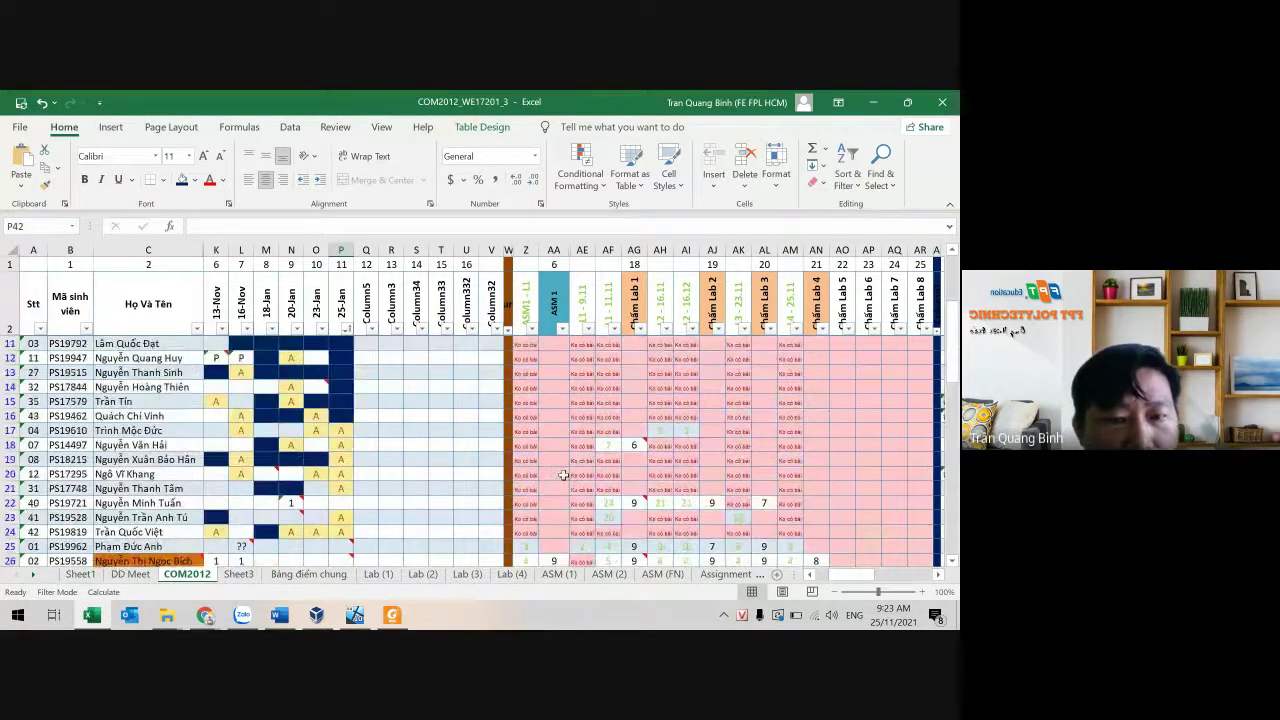
click(160, 343)
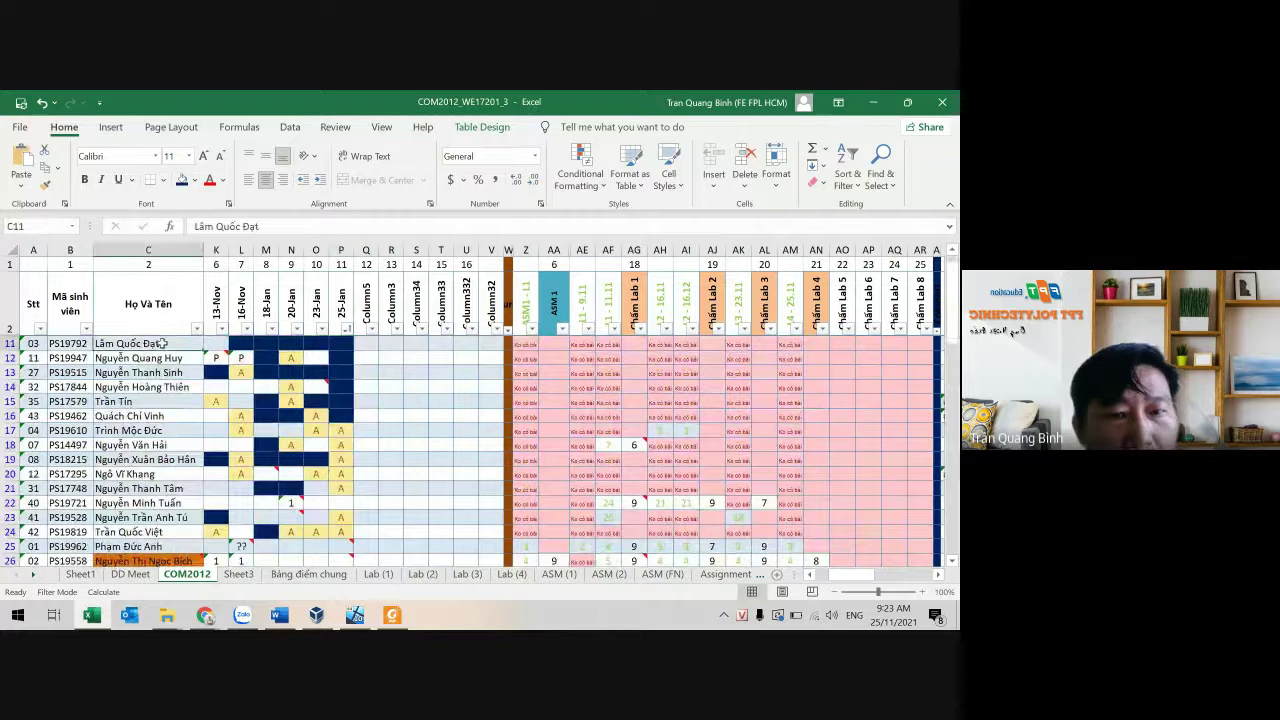
click(10, 343)
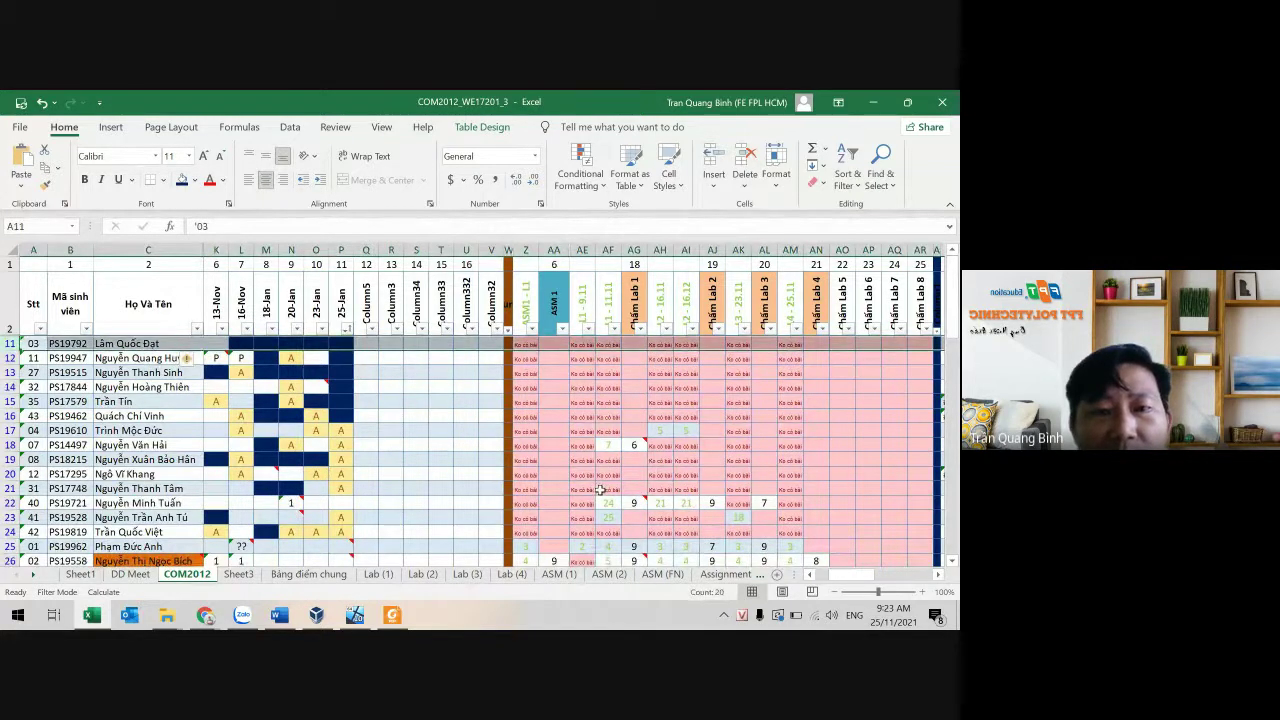
click(245, 343)
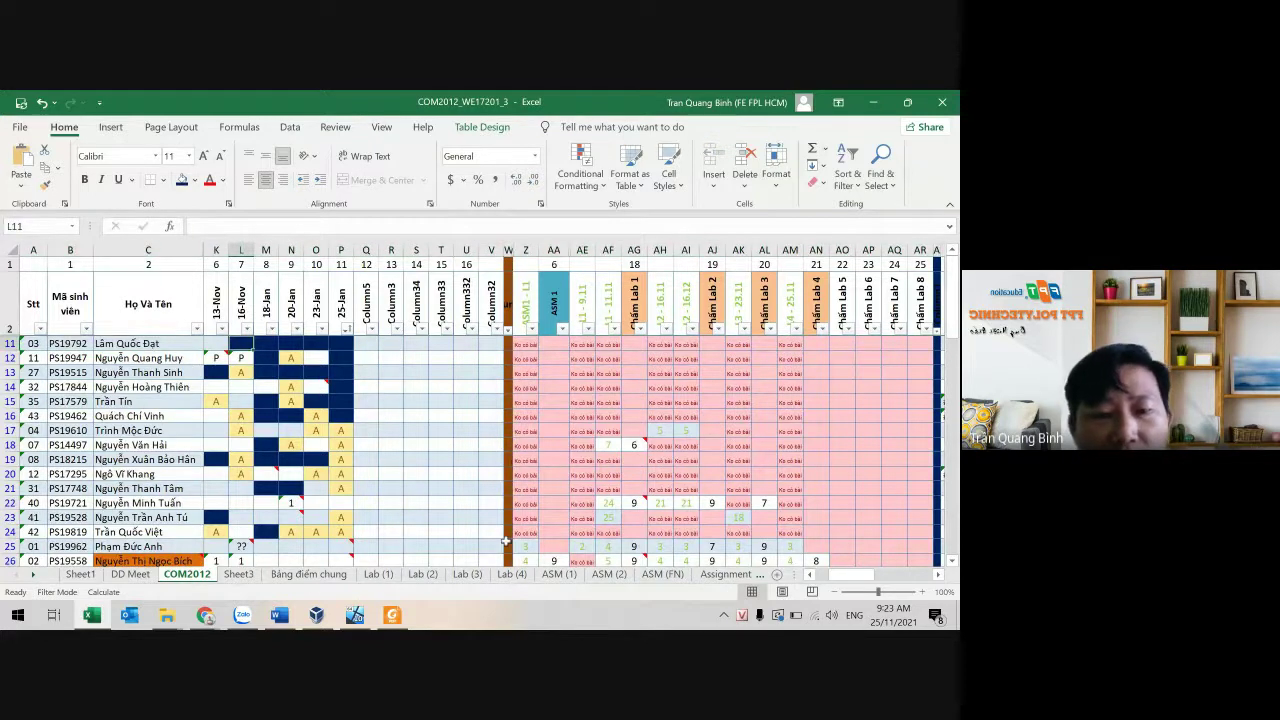
Step: Switch to Chrome and check the participants and in-call messages of the WE17201-COM2012 Meet call
mouse_move(205, 615)
click(86, 557)
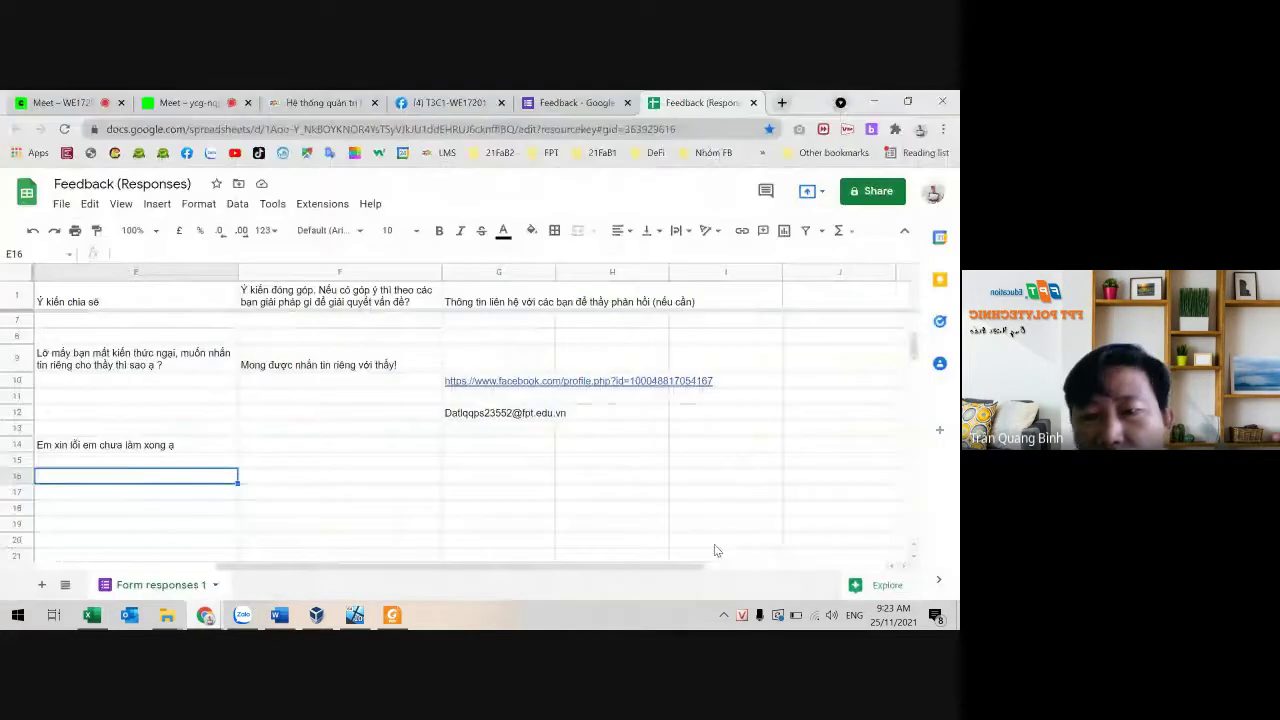
click(62, 103)
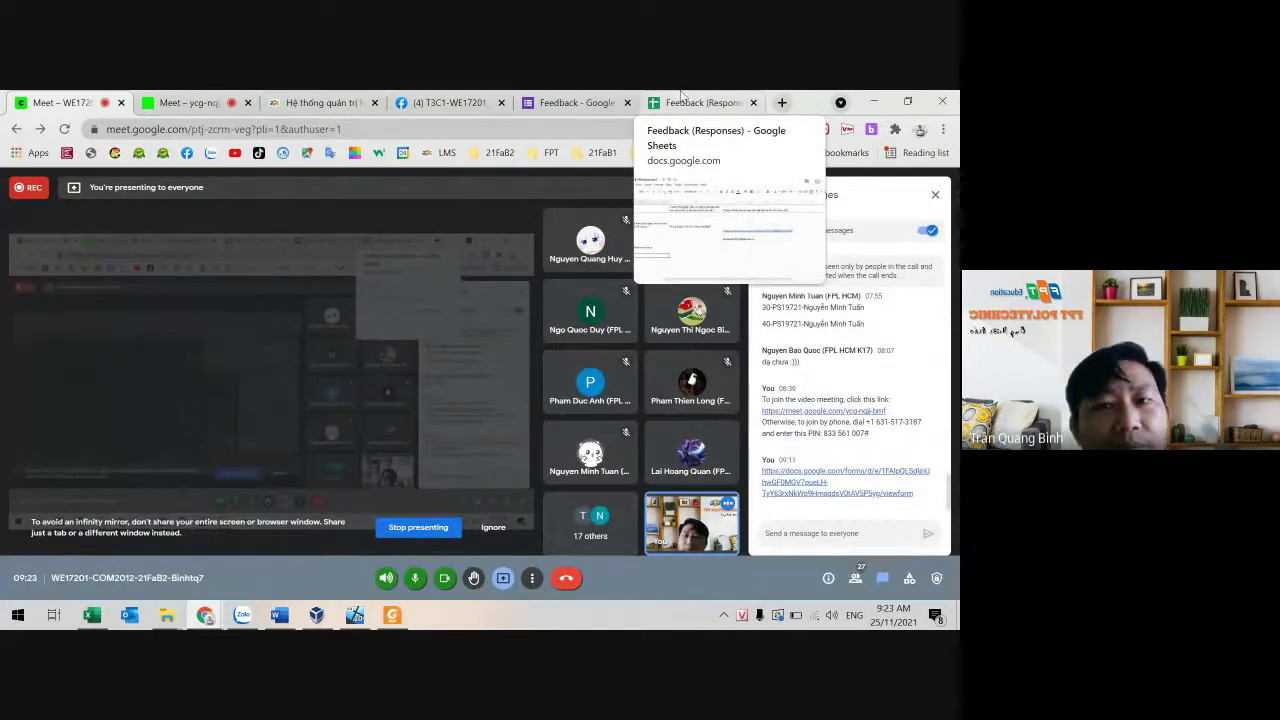
mouse_move(395, 605)
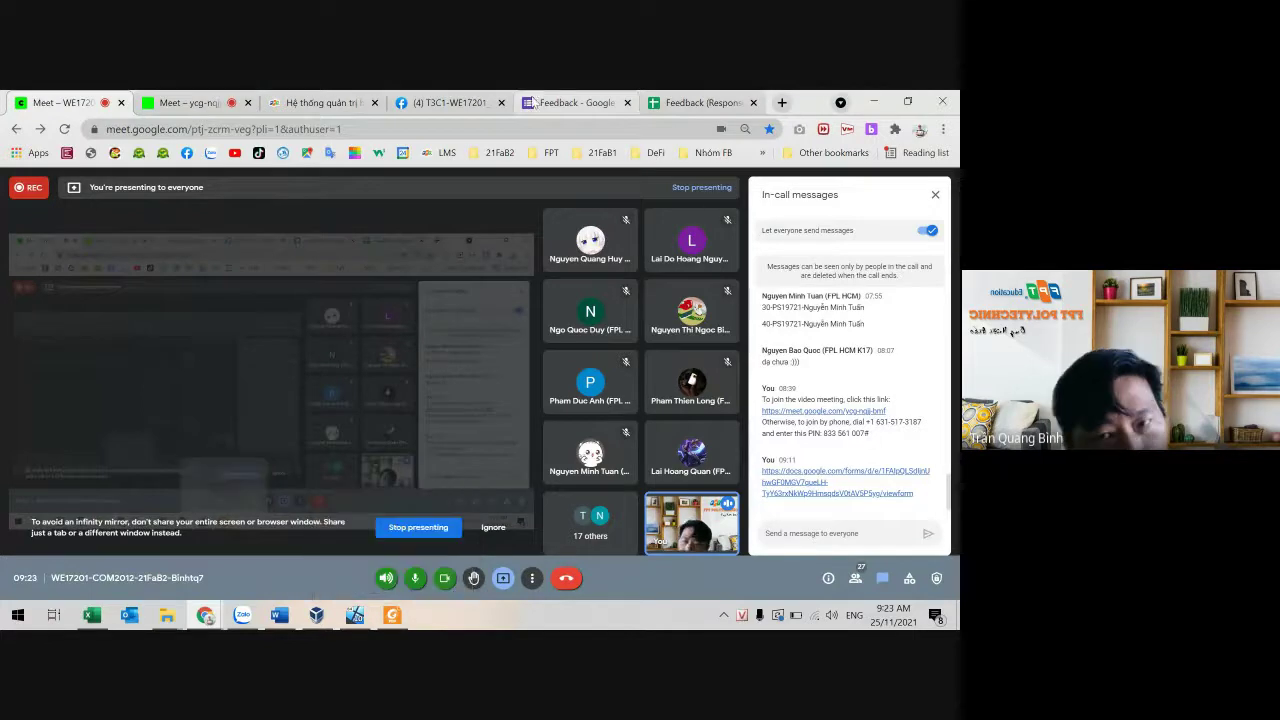
Step: View the Feedback form's response summary, check the Feedback (Responses) spreadsheet again, and close that spreadsheet
click(572, 102)
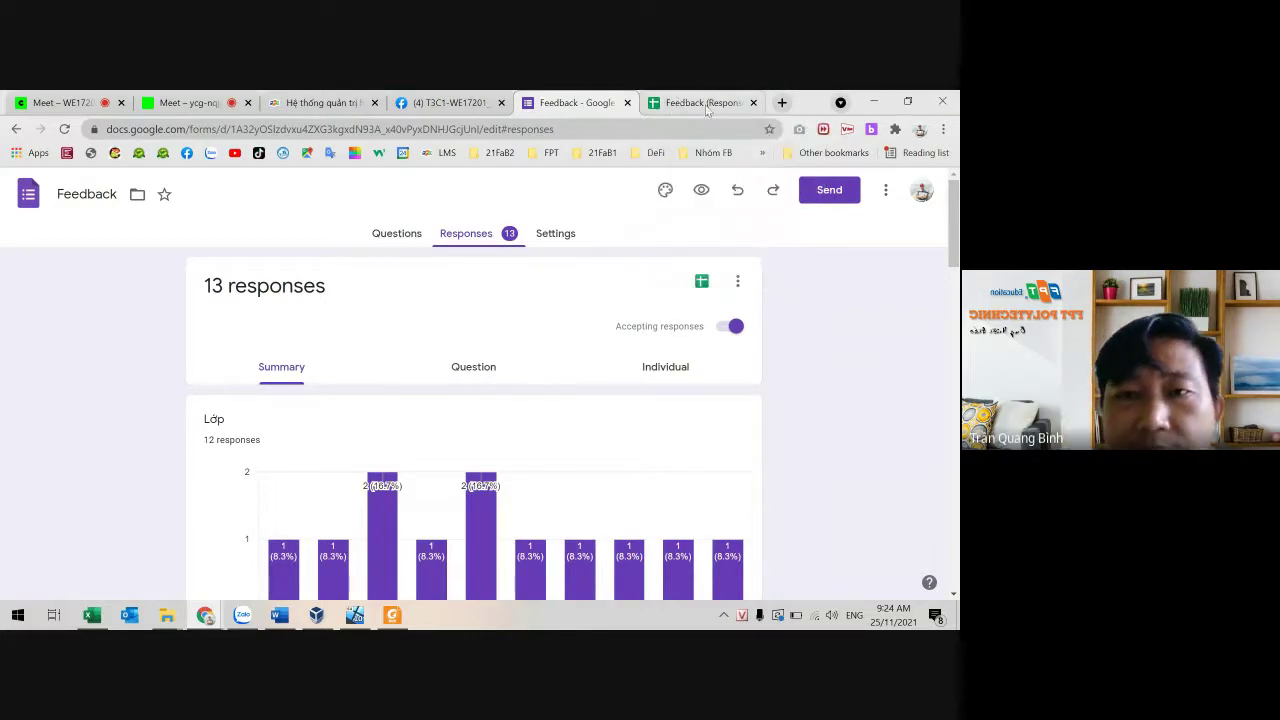
click(673, 107)
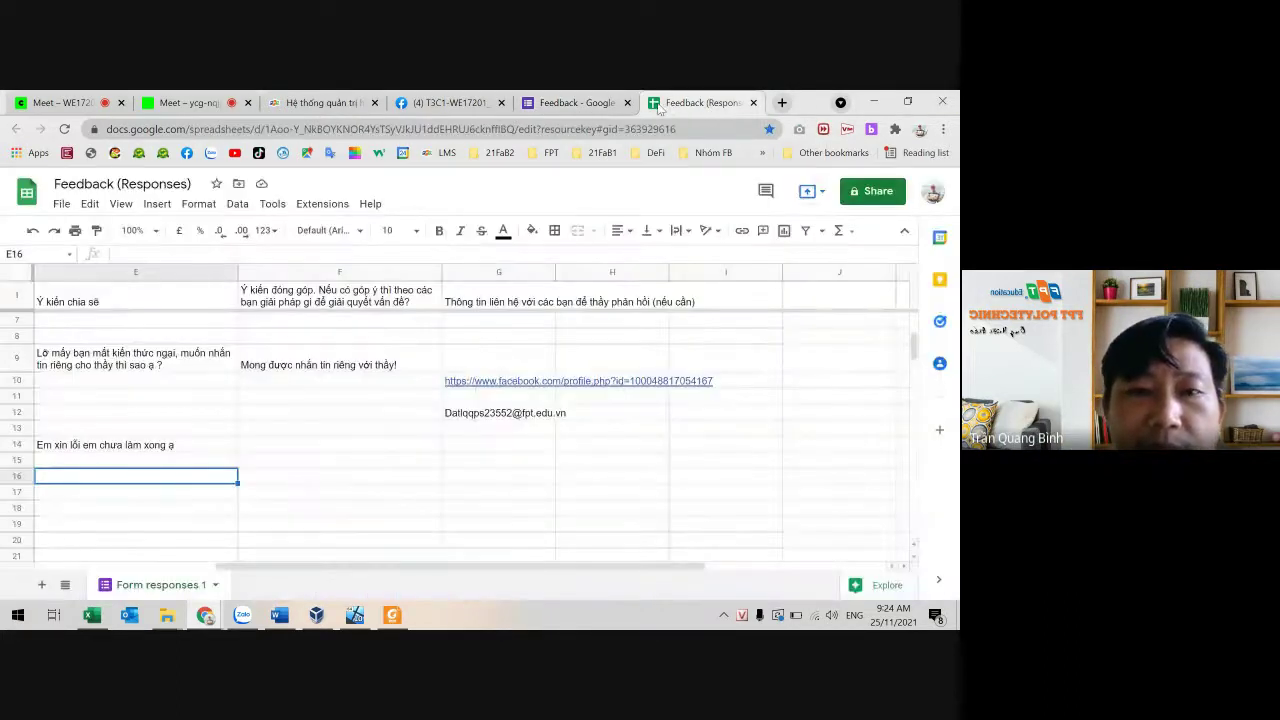
click(754, 103)
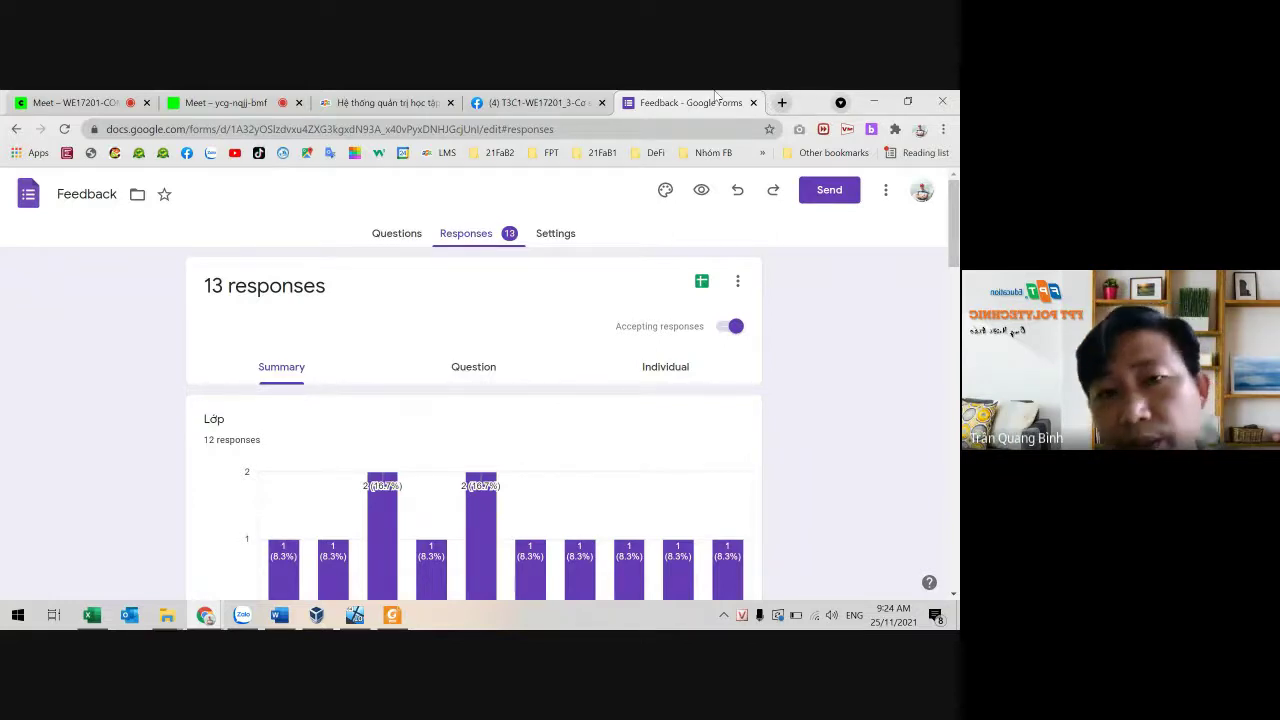
Step: Look over the COM2012 sheet in Excel once more and return to the WE17201-COM2012 Meet call in Chrome
mouse_move(97, 622)
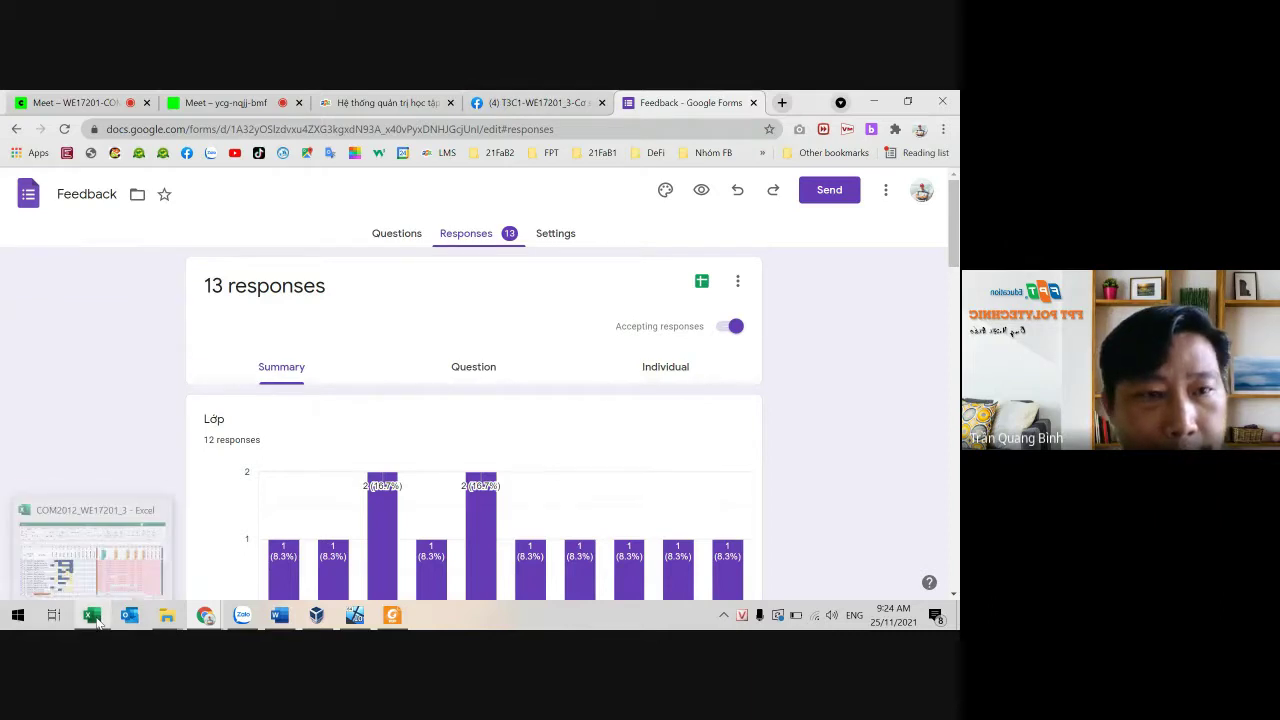
click(95, 618)
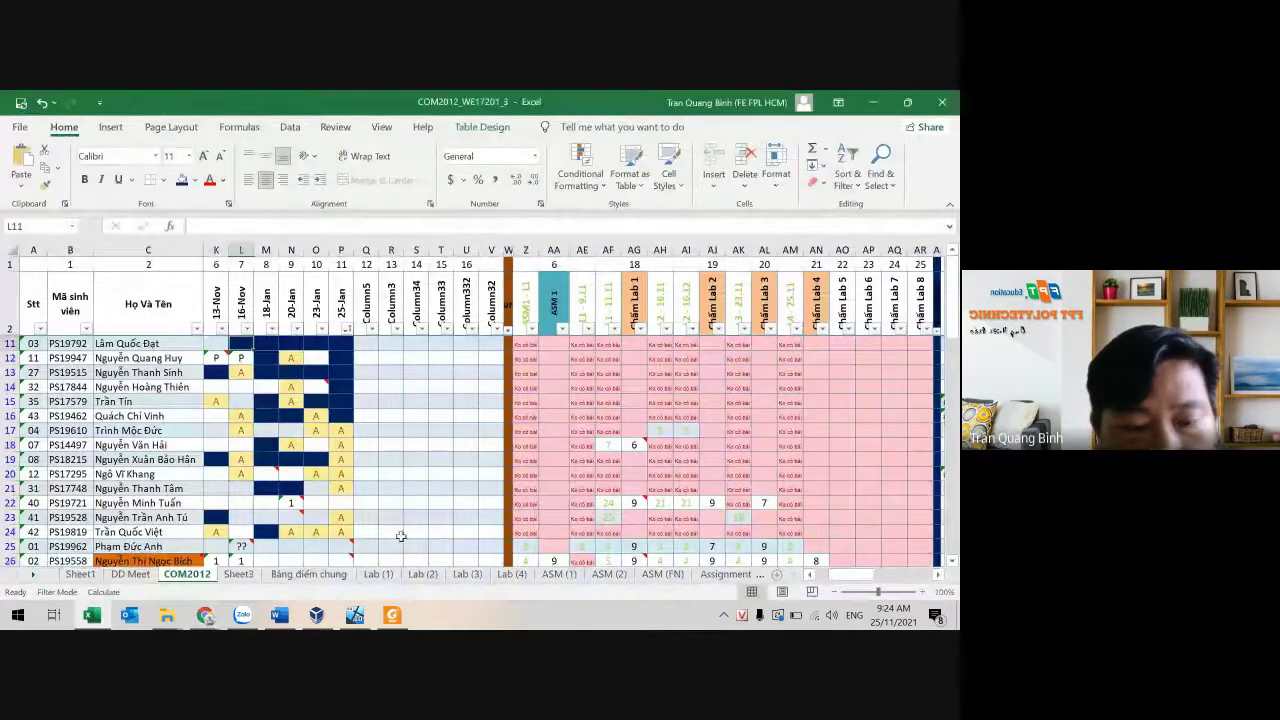
click(208, 615)
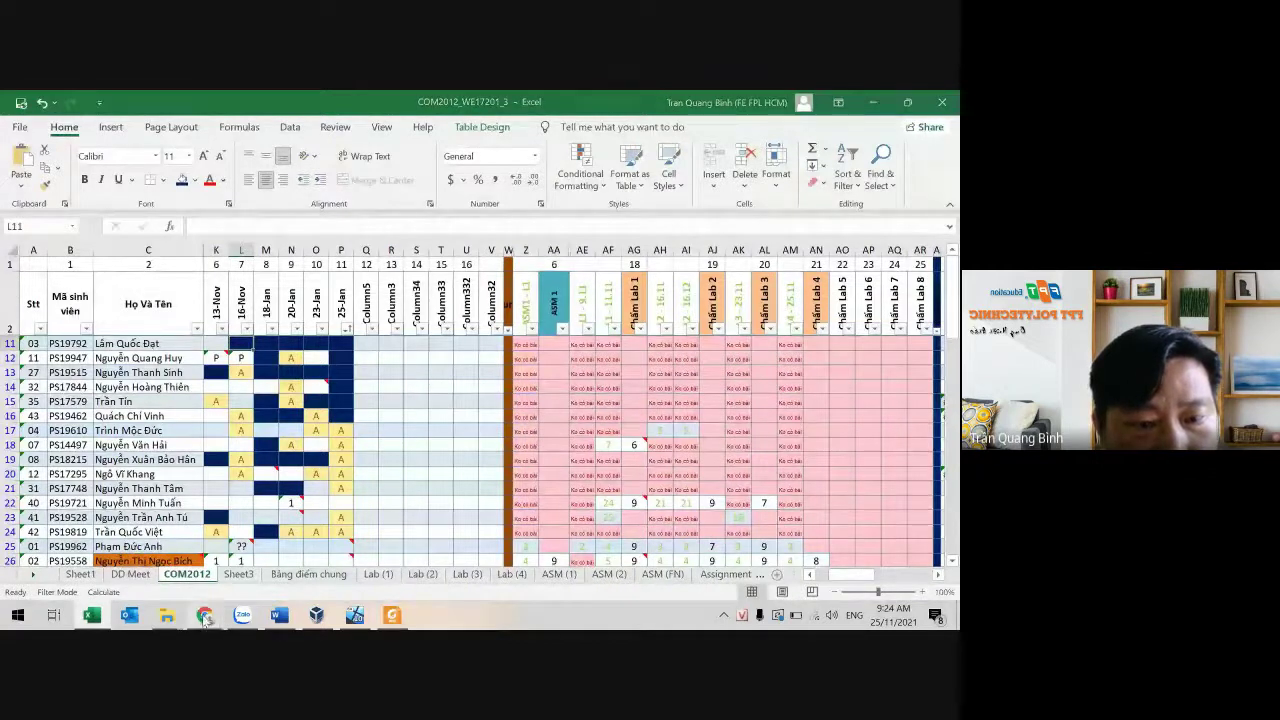
click(137, 530)
click(110, 103)
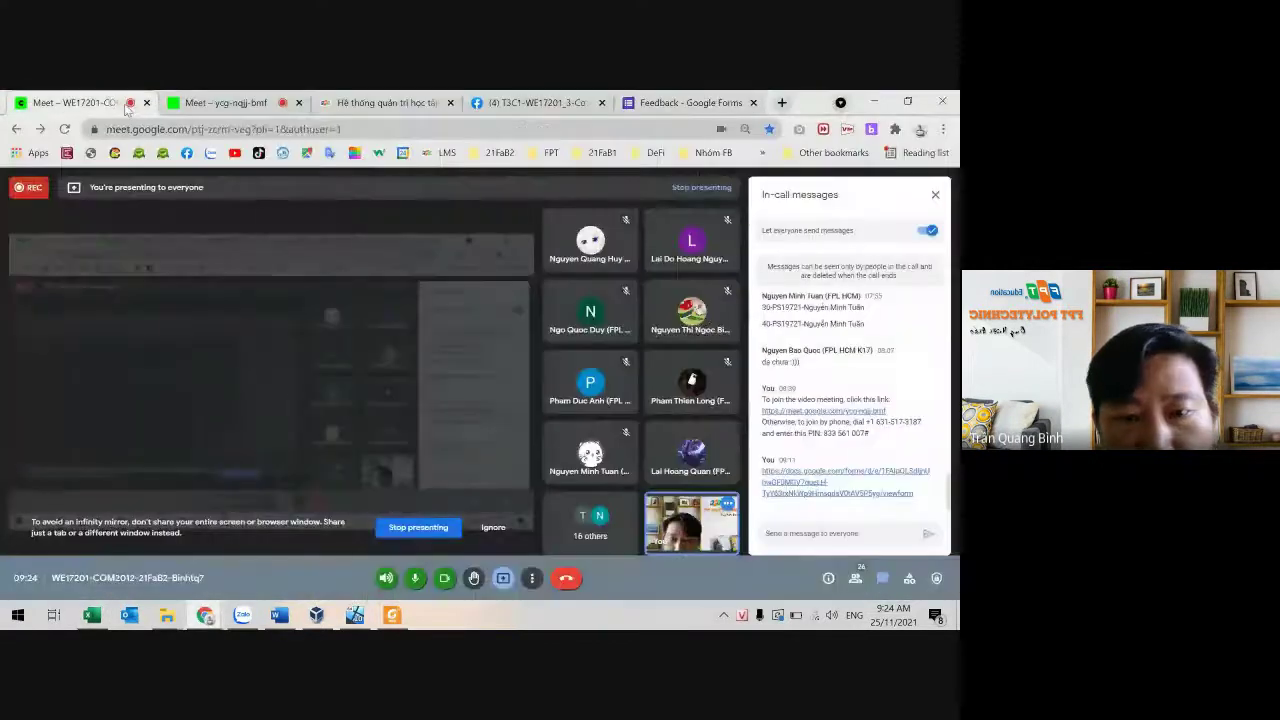